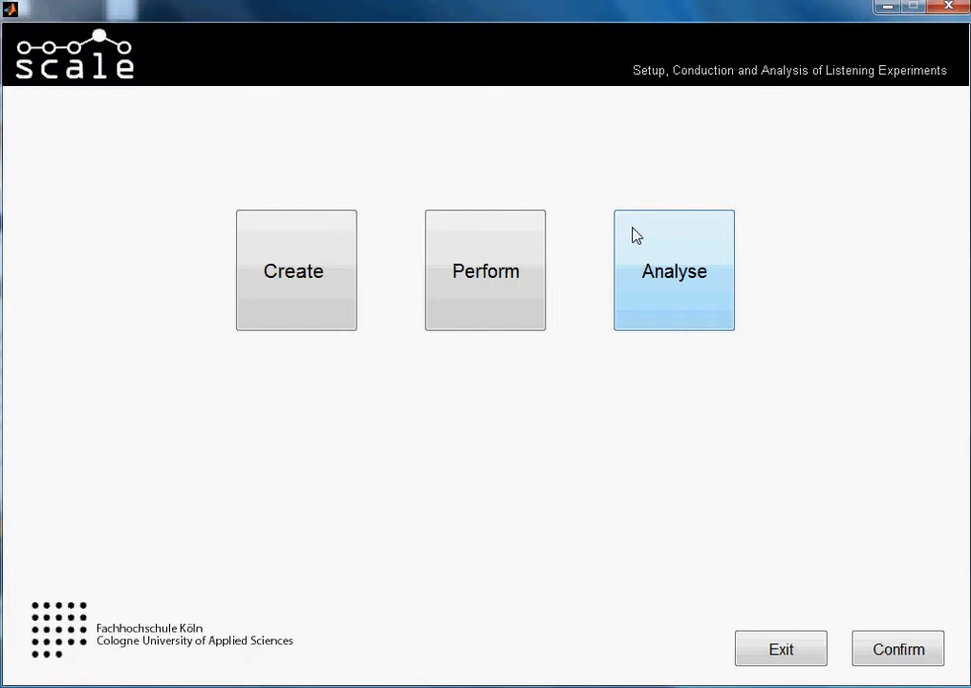
# Open the ABX_tutorial test for analysis.
pyautogui.click(632, 235)
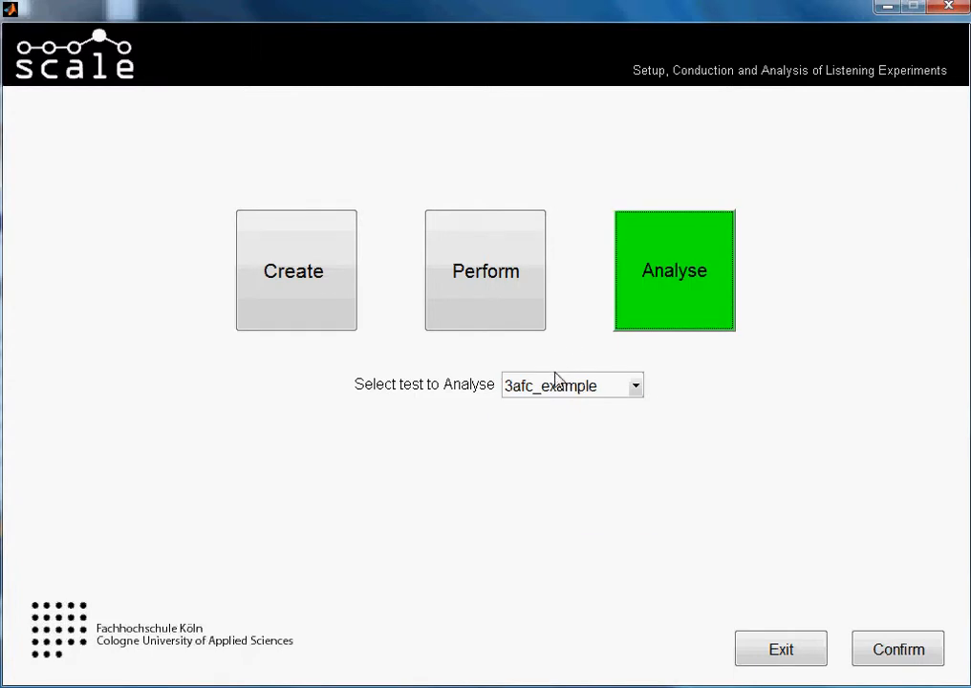
pyautogui.click(556, 383)
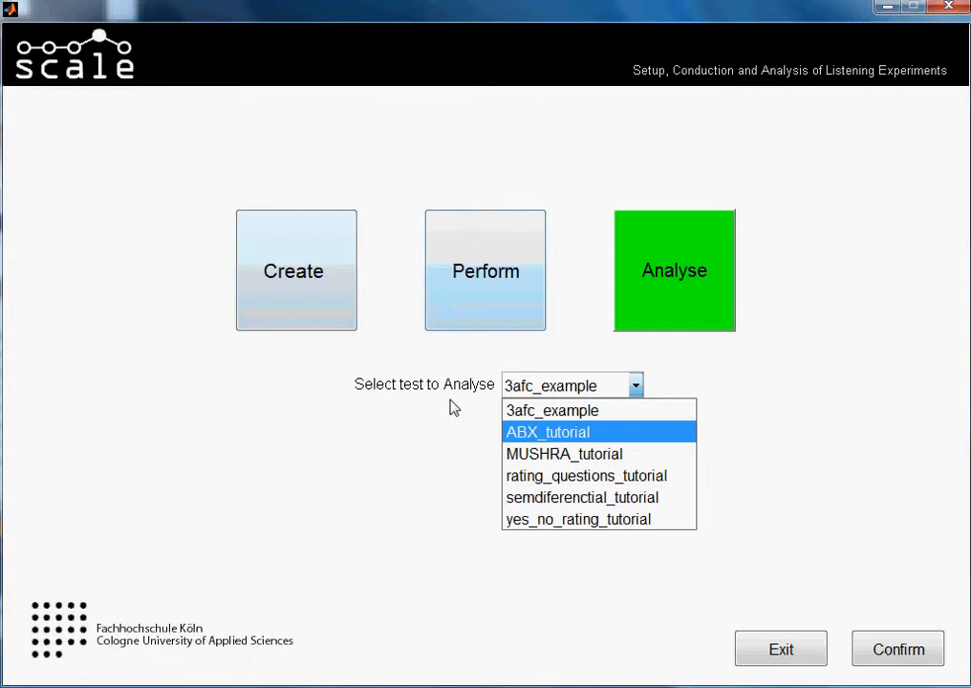
pyautogui.click(527, 437)
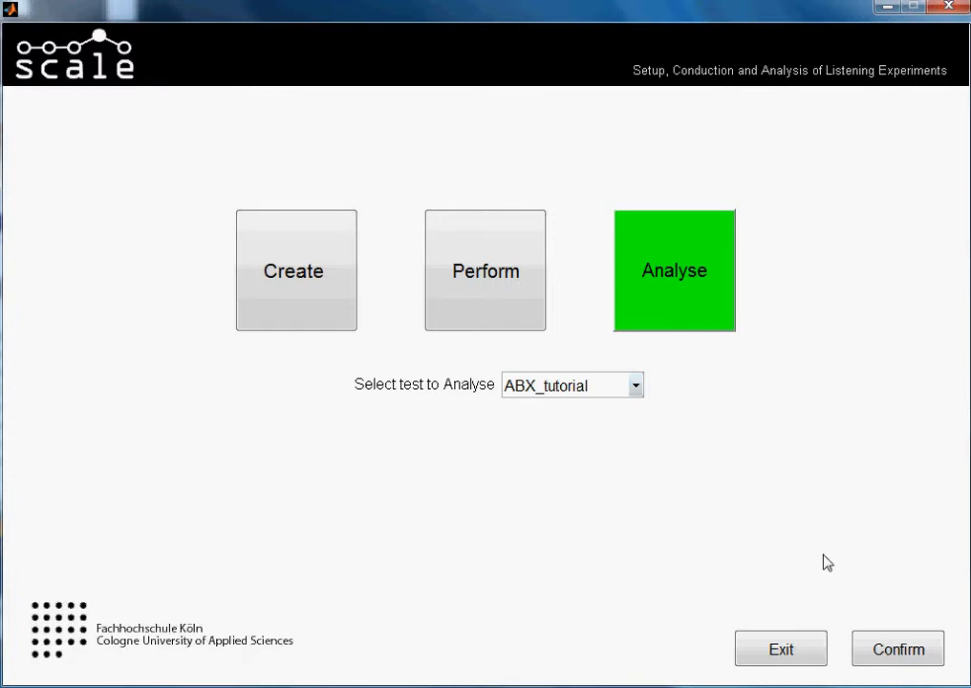
pyautogui.click(884, 654)
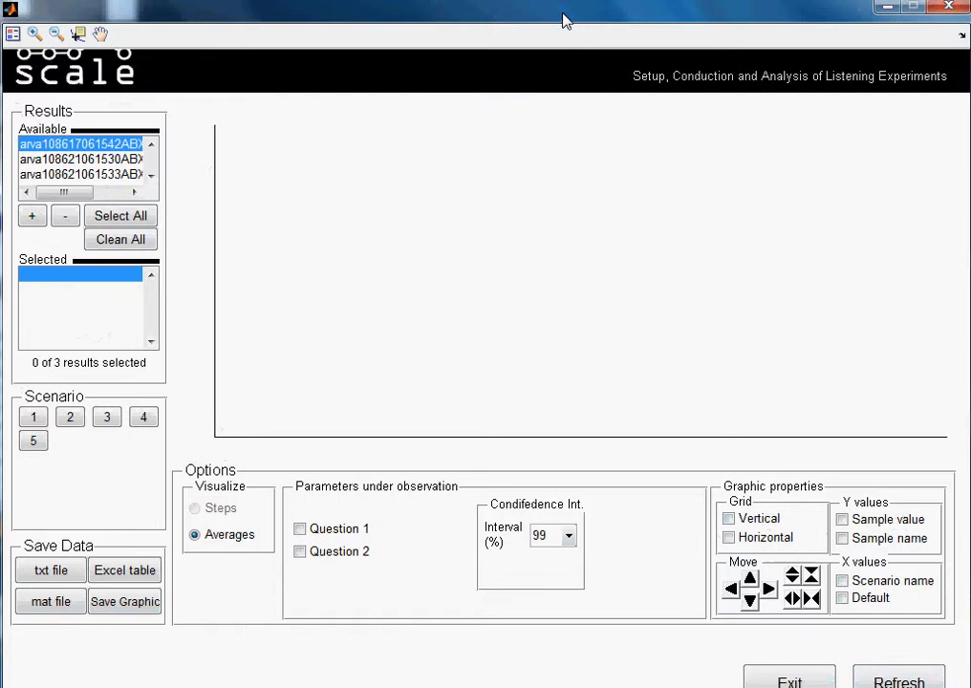
# Look through the three available ABX result files and read their full file names.
pyautogui.click(104, 160)
pyautogui.click(103, 176)
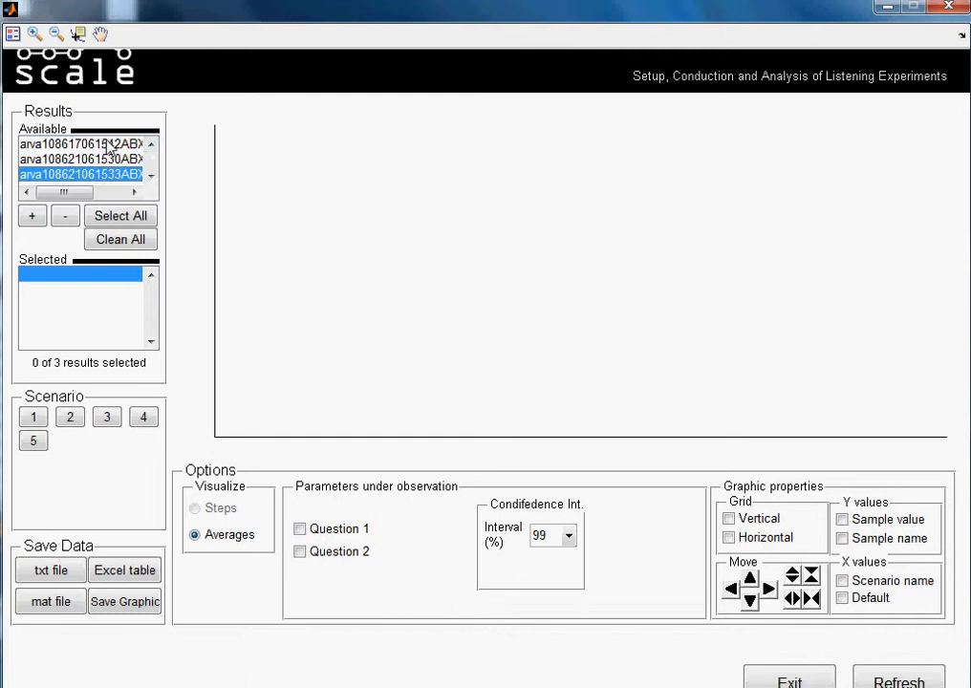
pyautogui.click(108, 145)
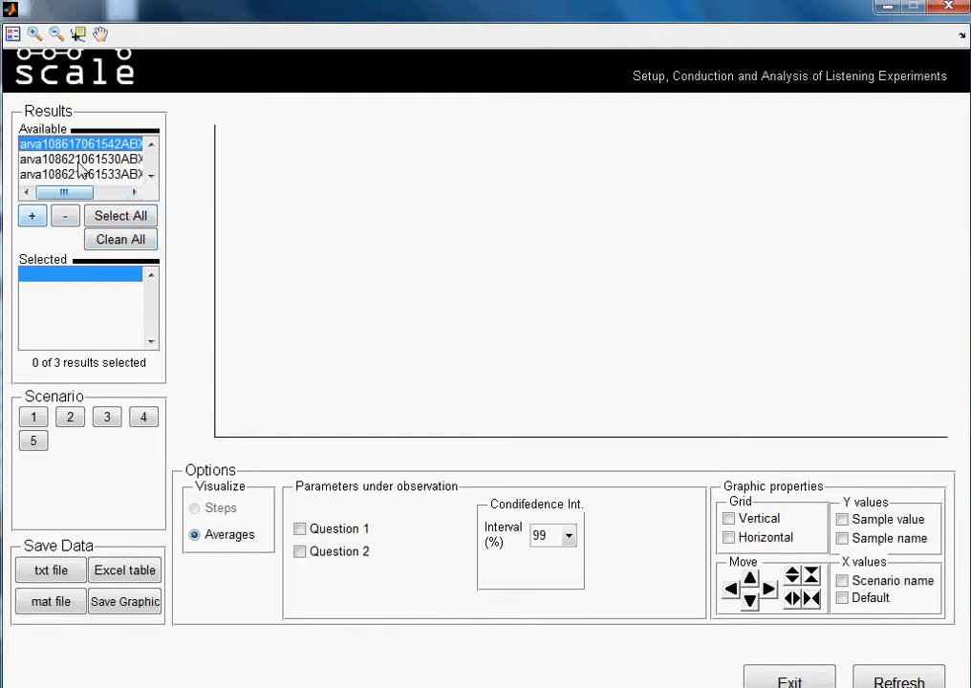
pyautogui.moveTo(43, 191)
pyautogui.mouseDown()
pyautogui.moveTo(130, 196)
pyautogui.moveTo(60, 188)
pyautogui.mouseUp()
pyautogui.click(50, 158)
pyautogui.click(46, 146)
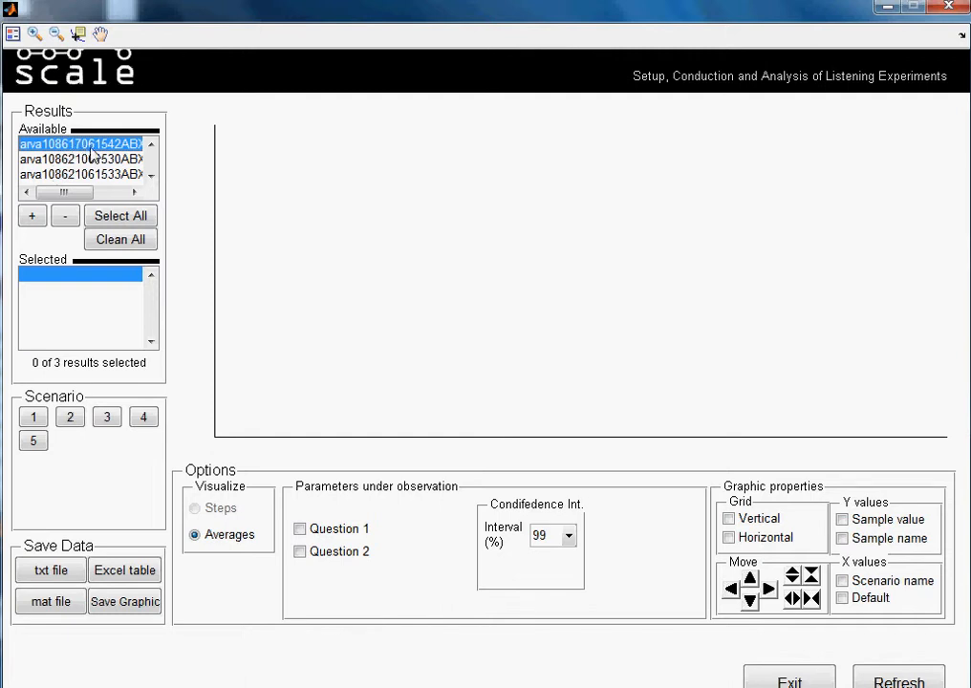
pyautogui.moveTo(71, 194); pyautogui.dragTo(100, 195)
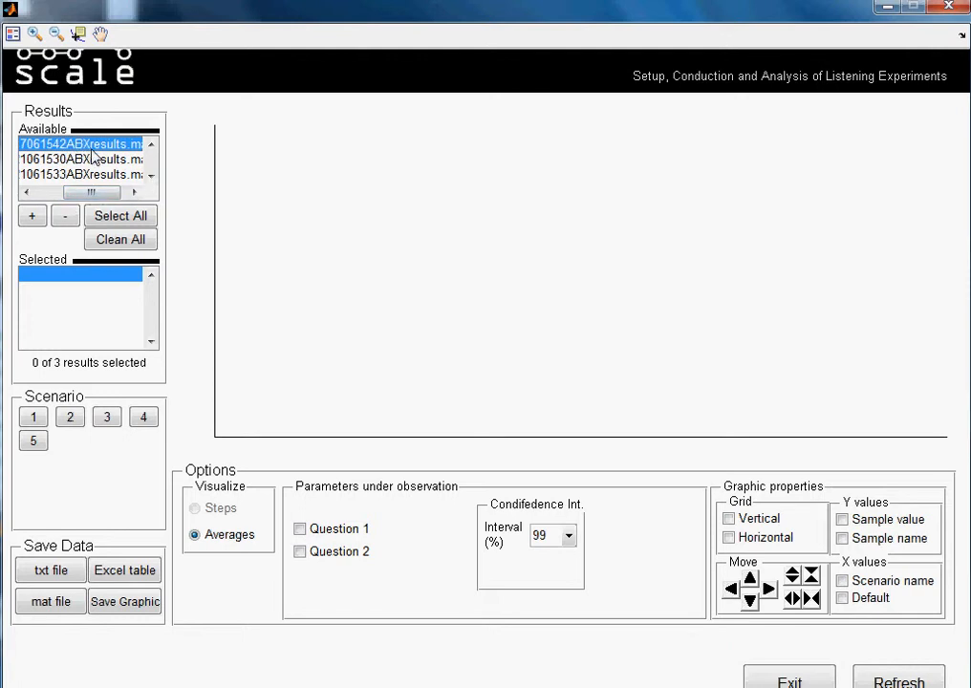
pyautogui.moveTo(91, 191); pyautogui.dragTo(98, 191)
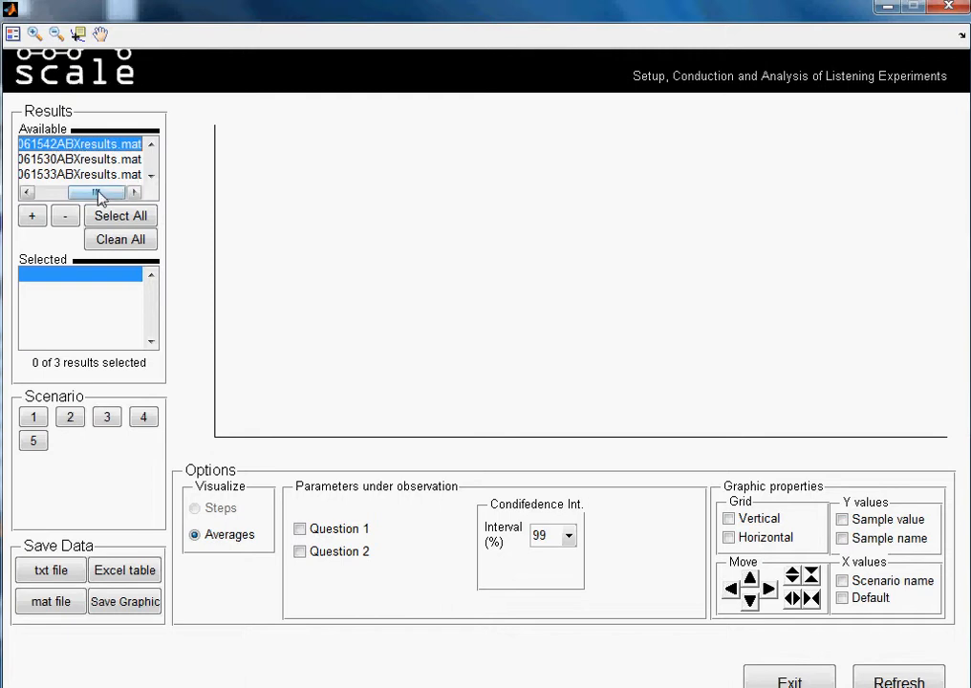
pyautogui.moveTo(99, 197); pyautogui.dragTo(10, 195)
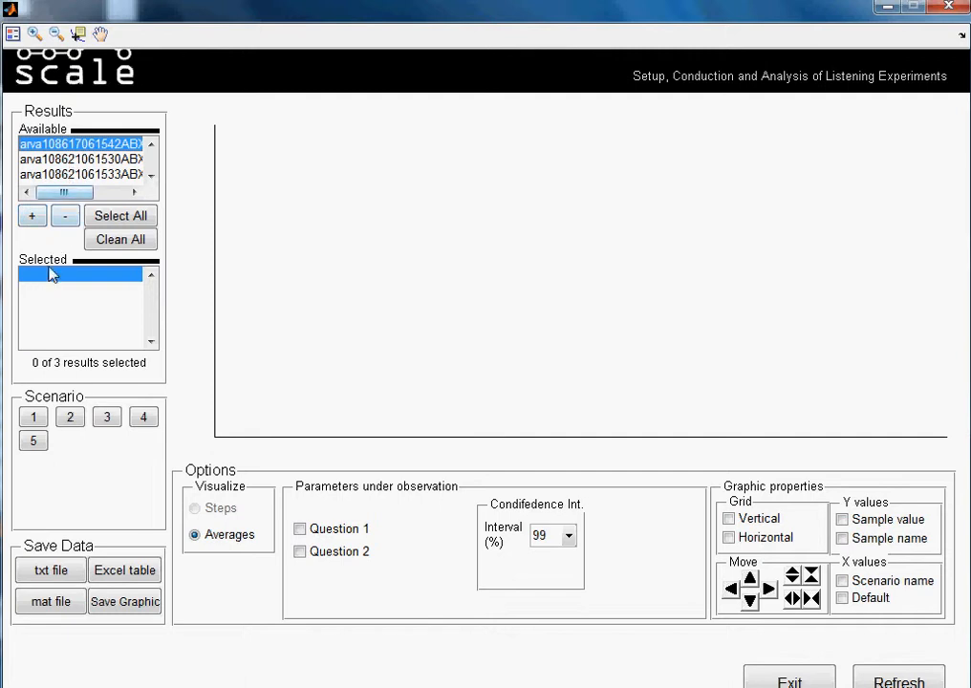
# Try adding all available results to the selection, removing some and clearing the whole selection.
pyautogui.click(31, 216)
pyautogui.click(31, 217)
pyautogui.click(31, 217)
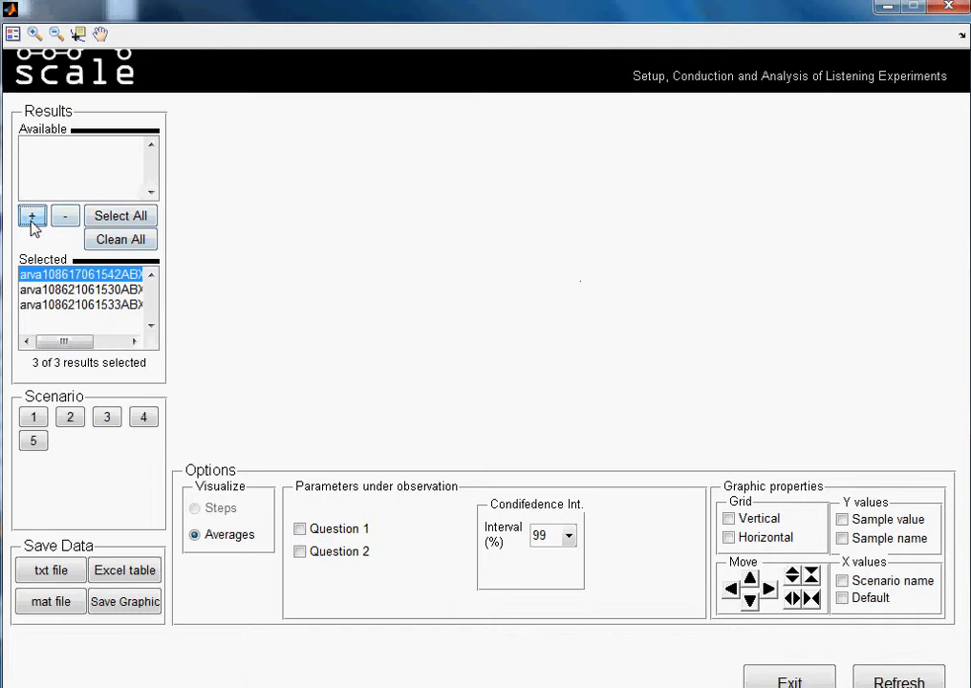
pyautogui.click(65, 216)
pyautogui.click(65, 216)
pyautogui.click(65, 216)
pyautogui.click(115, 217)
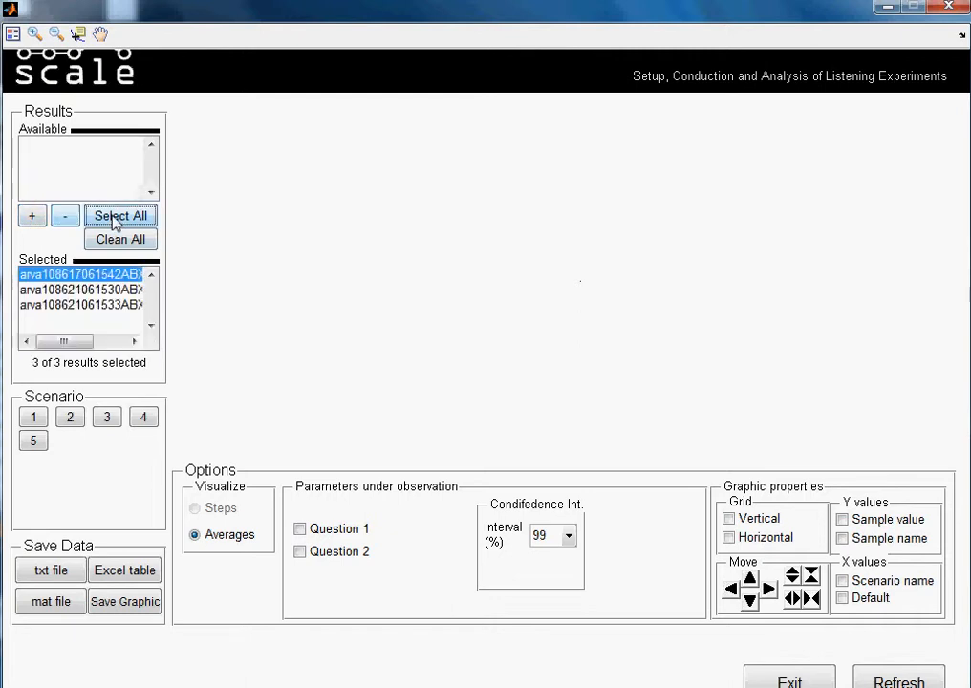
pyautogui.click(111, 240)
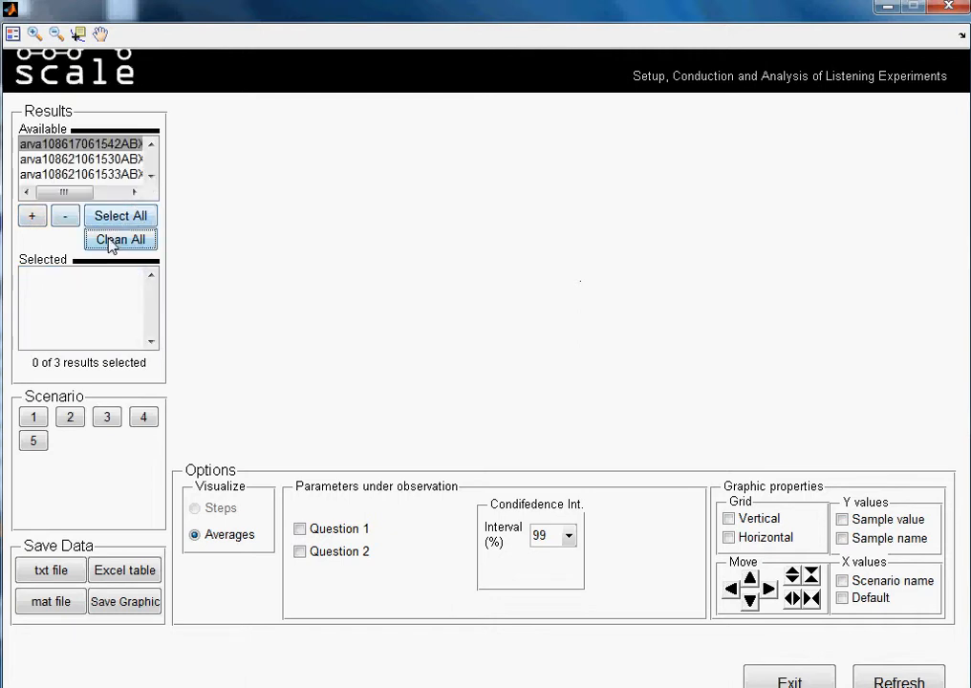
# Add only the first available result file to the selected results.
pyautogui.click(36, 216)
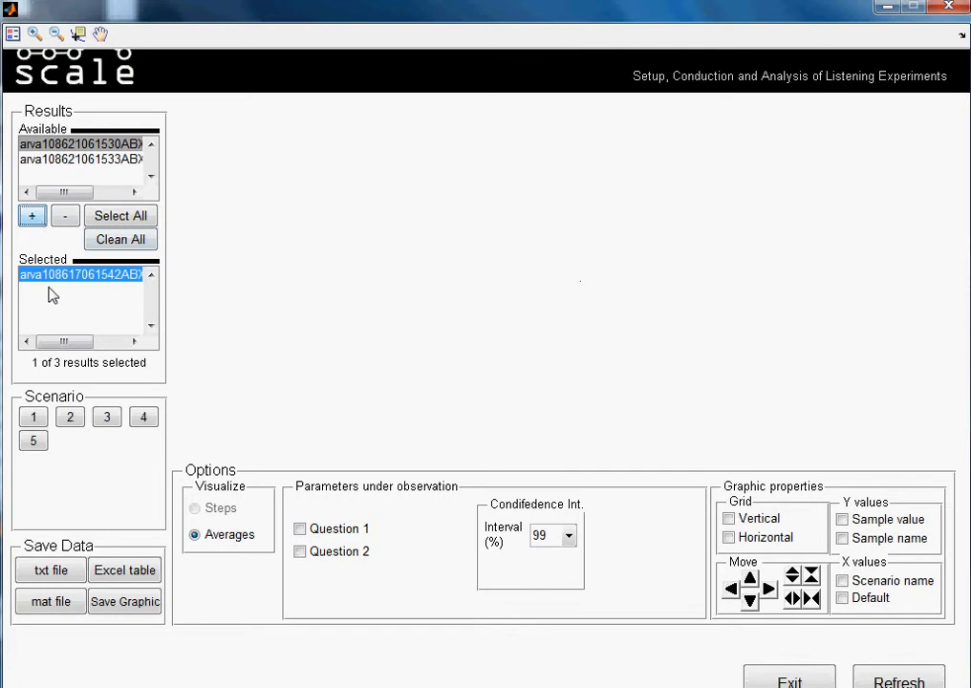
# Try switching scenarios 1 to 5 on in the averages plot and switching them all off again.
pyautogui.click(117, 417)
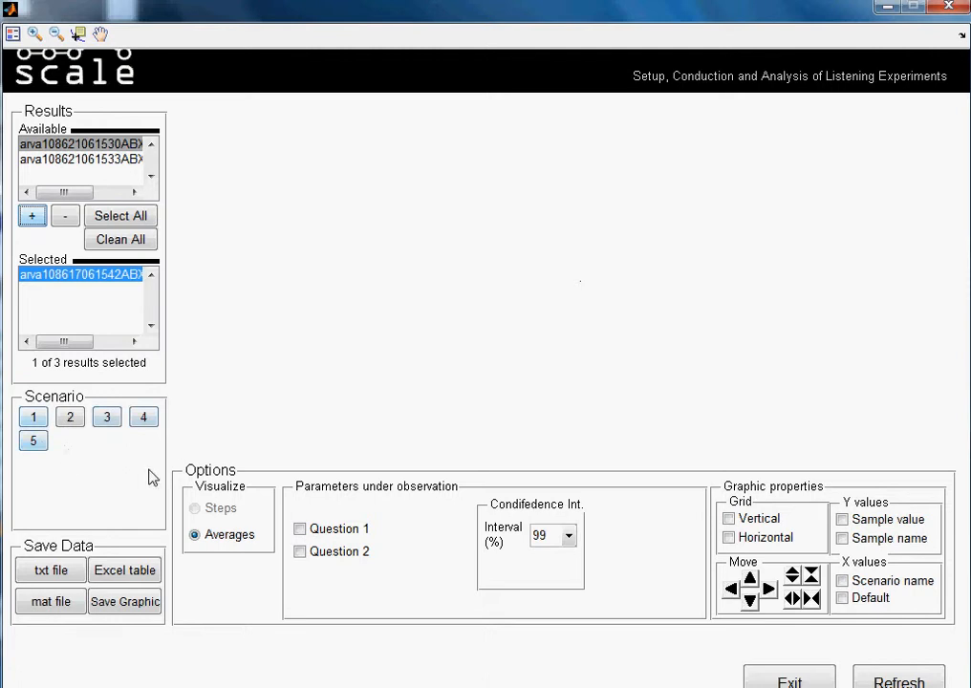
pyautogui.click(38, 421)
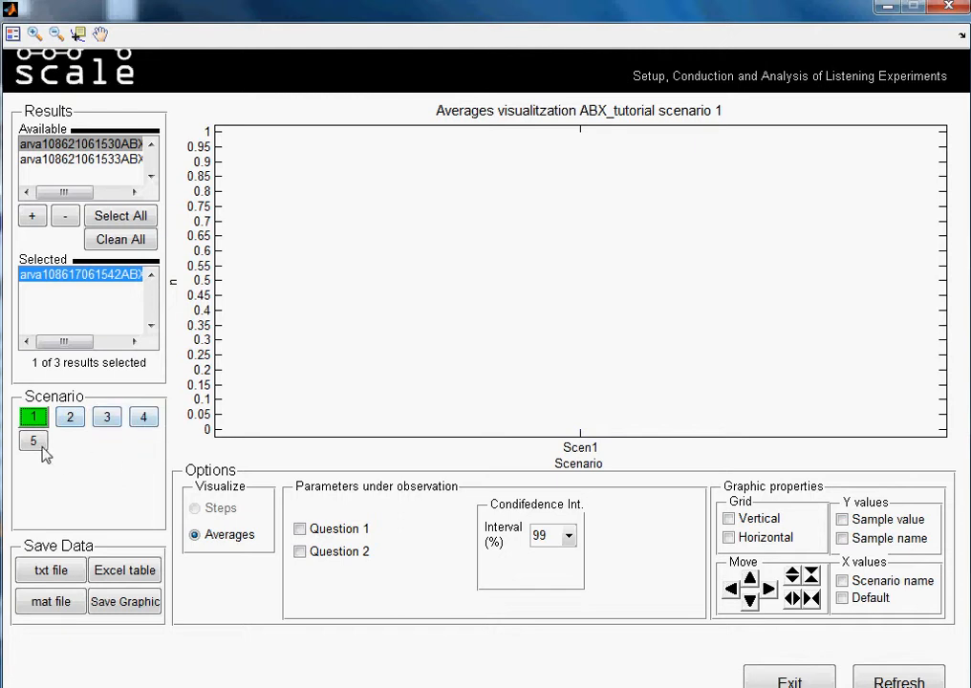
pyautogui.click(67, 420)
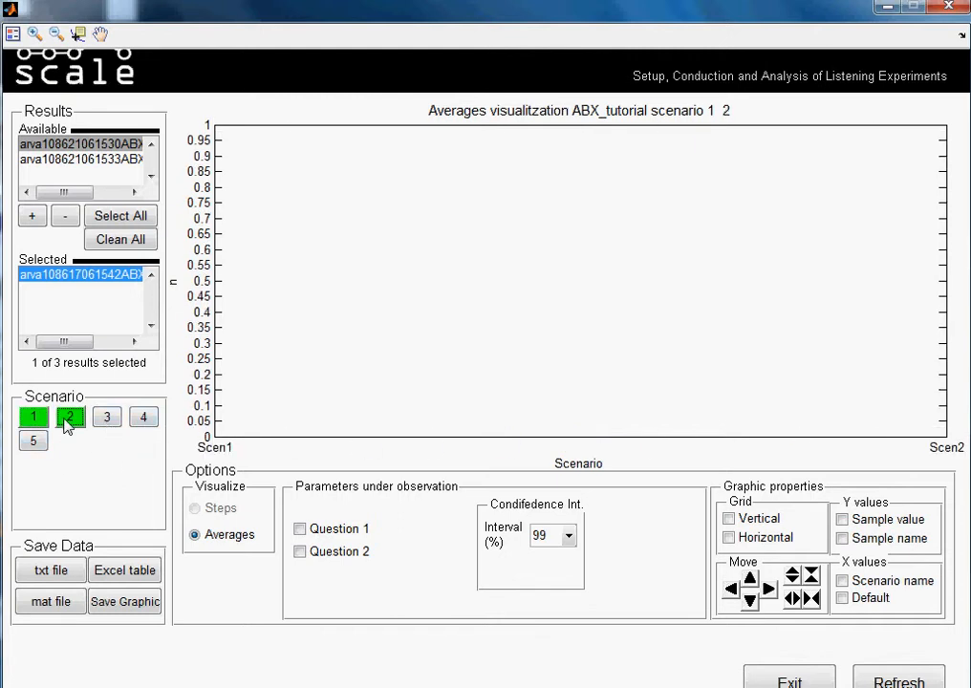
pyautogui.click(106, 422)
pyautogui.click(143, 418)
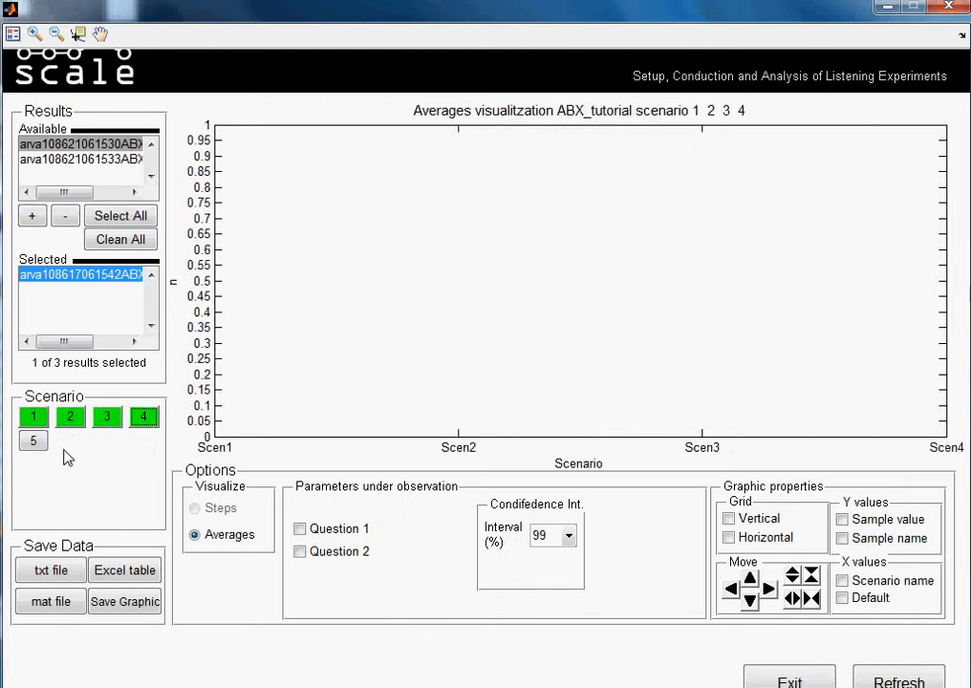
pyautogui.click(34, 440)
pyautogui.click(34, 440)
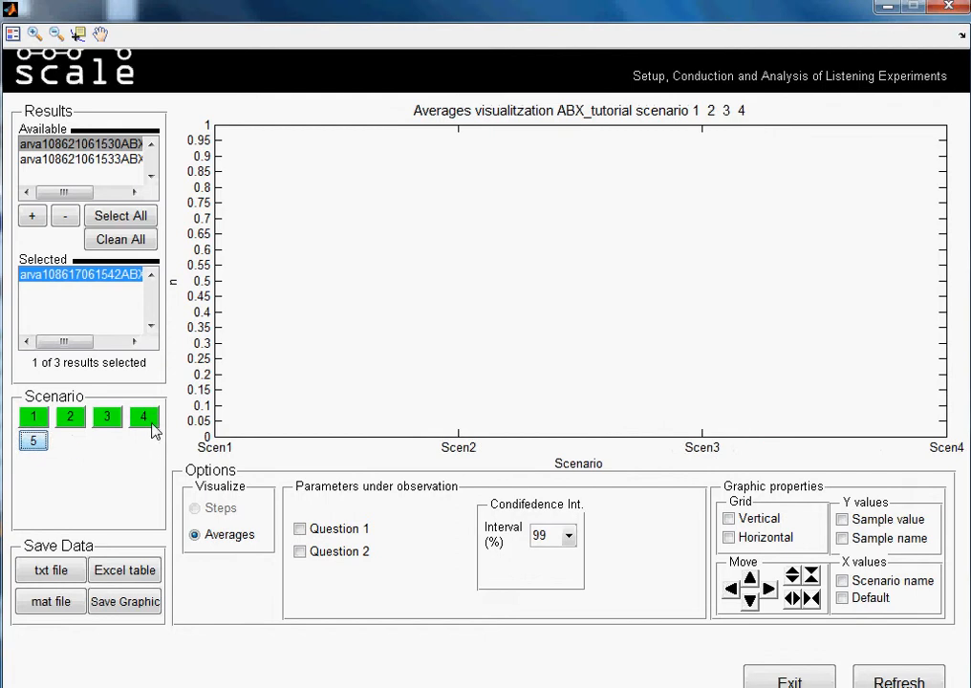
pyautogui.click(143, 418)
pyautogui.click(106, 418)
pyautogui.click(69, 420)
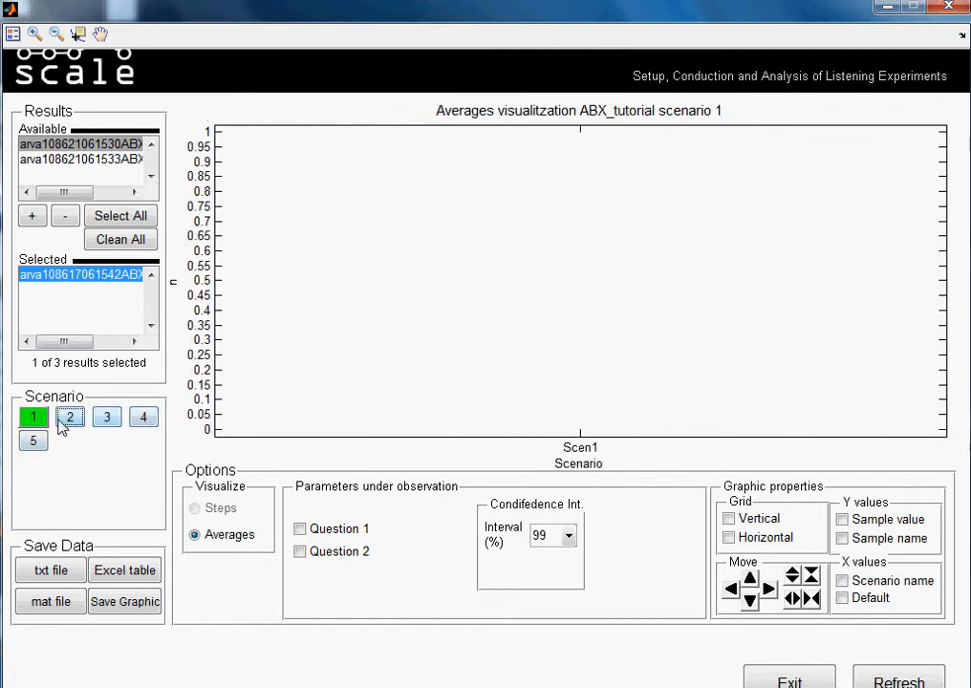
pyautogui.click(34, 420)
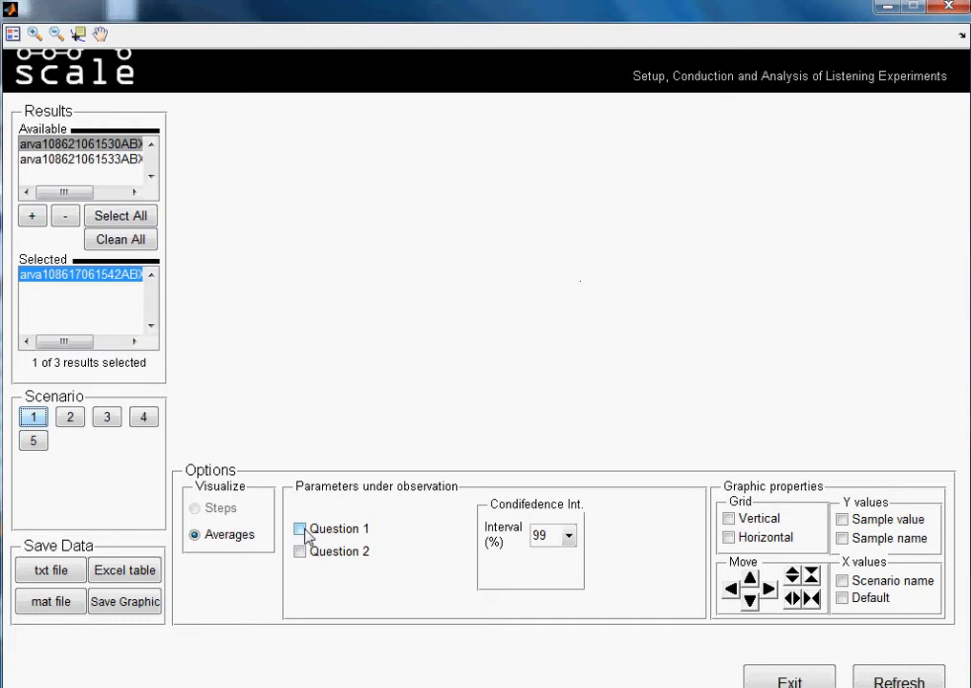
# Try switching Question 1 and Question 2 on and off as parameters under observation.
pyautogui.click(302, 531)
pyautogui.click(301, 552)
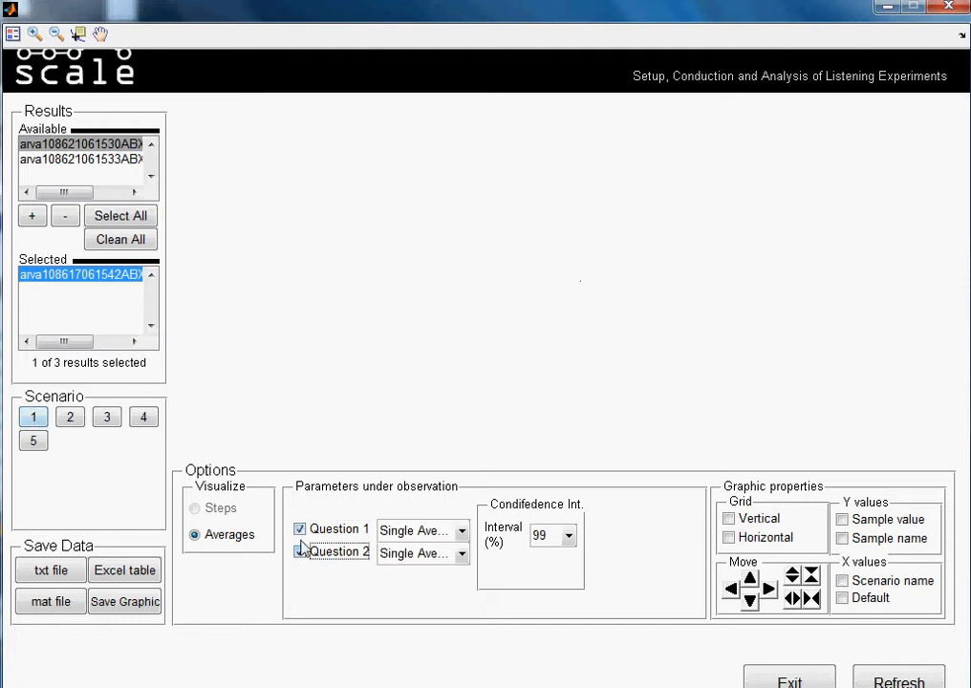
pyautogui.click(299, 529)
pyautogui.click(301, 552)
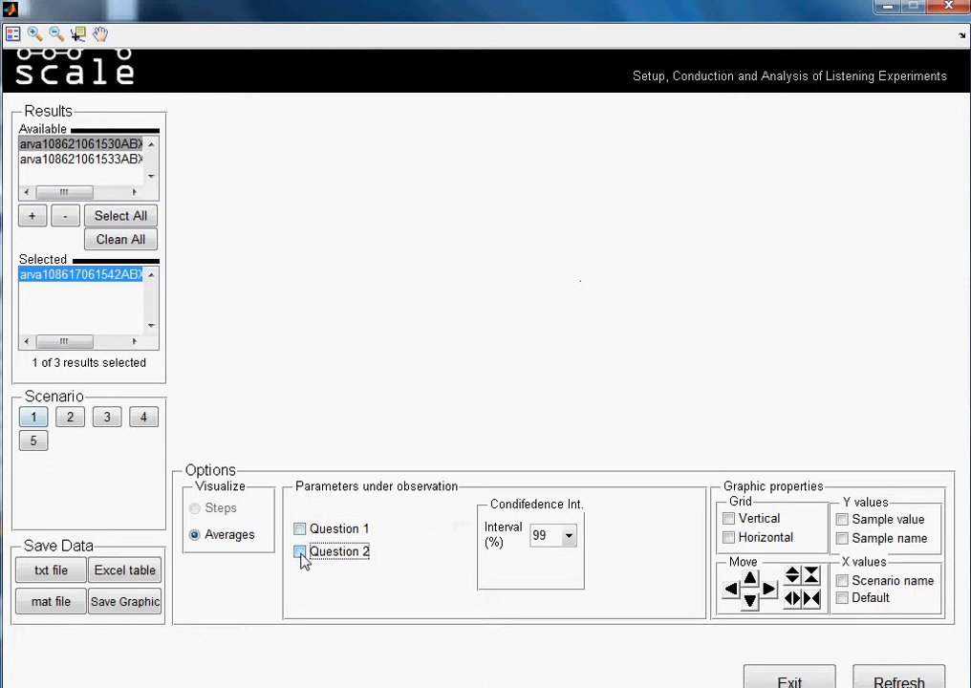
pyautogui.click(301, 531)
pyautogui.click(301, 555)
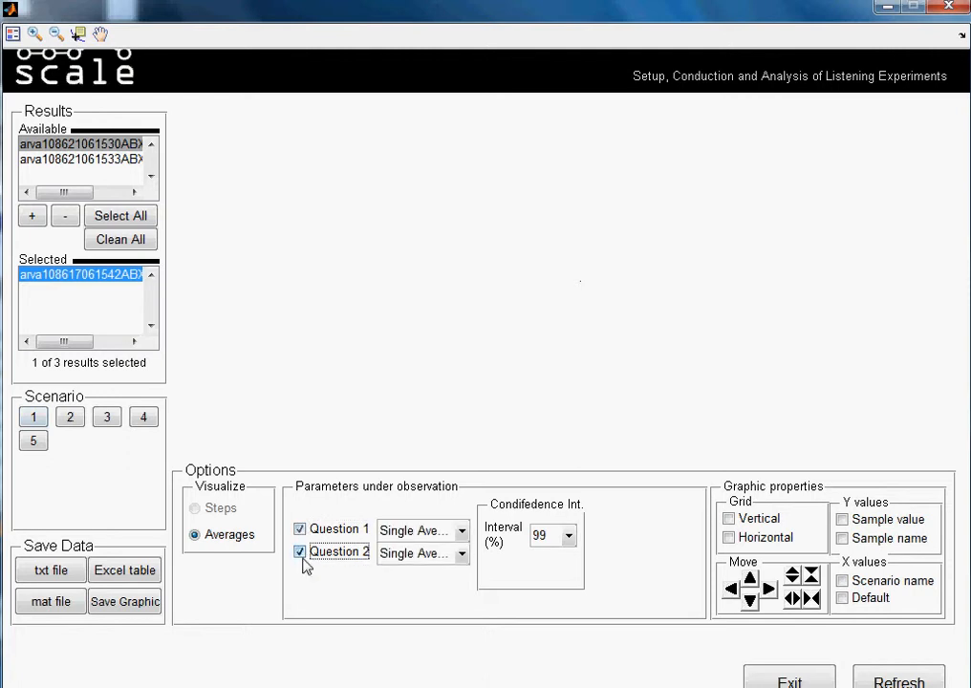
pyautogui.click(300, 530)
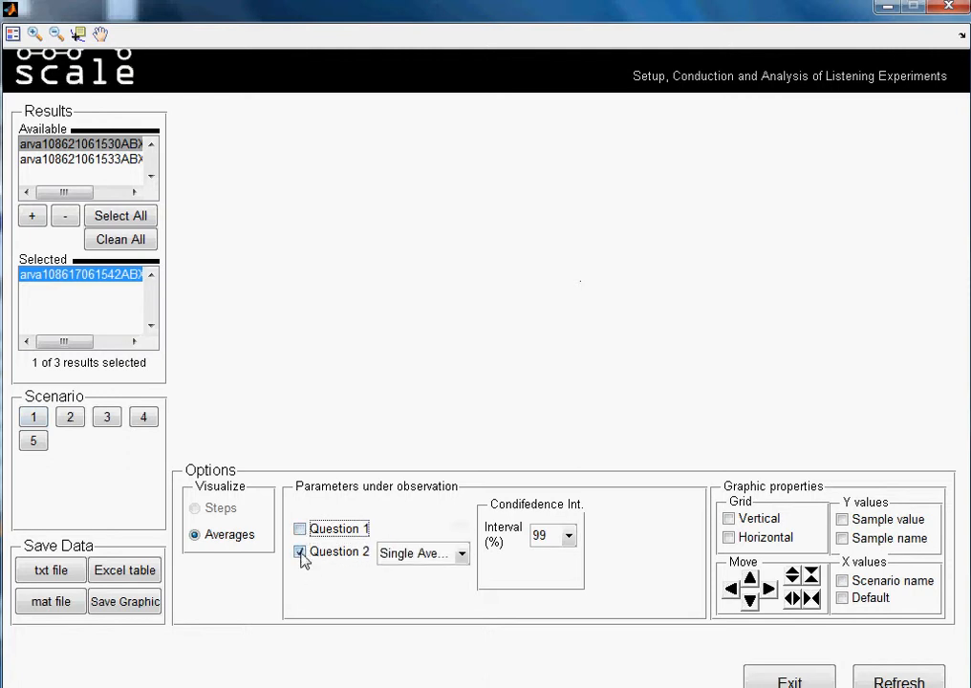
pyautogui.click(301, 554)
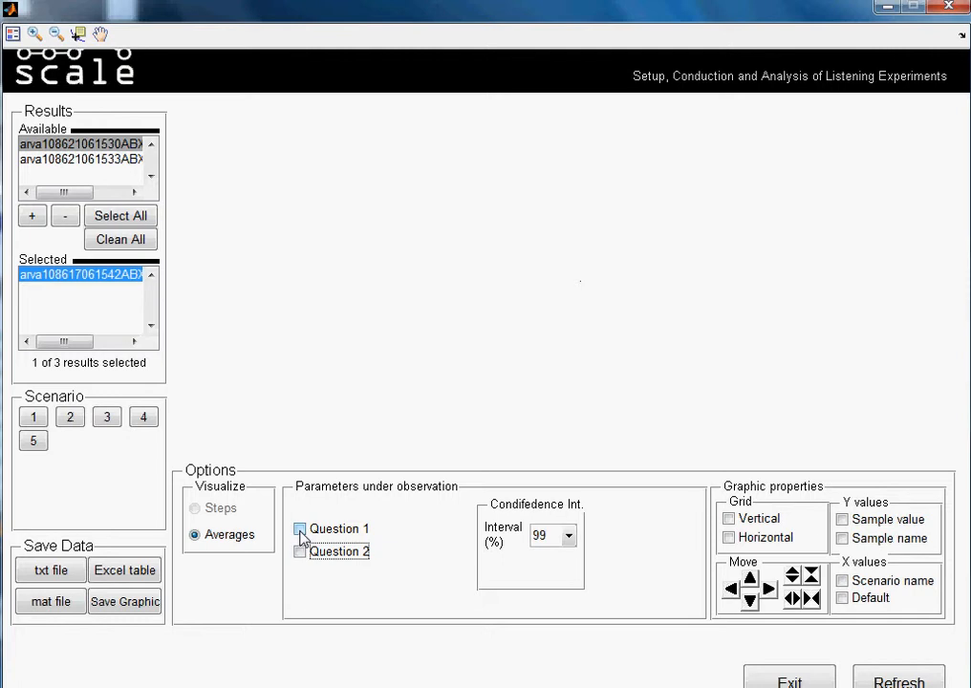
# Plot the single averages of Question 1 for scenarios 1 to 5 and compress the graph horizontally one step.
pyautogui.click(299, 529)
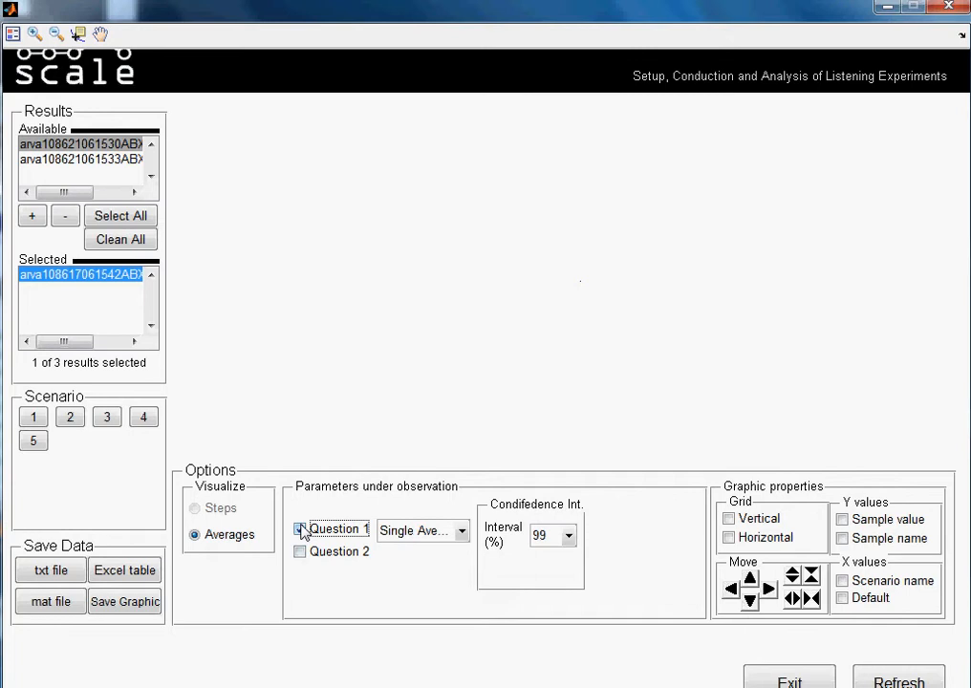
pyautogui.click(36, 419)
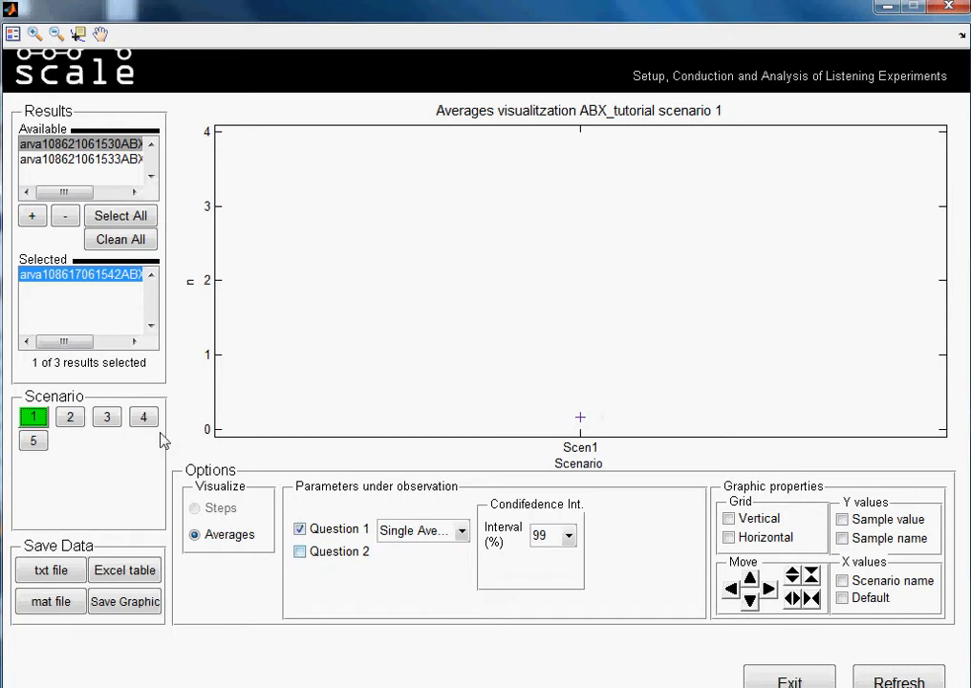
pyautogui.click(76, 420)
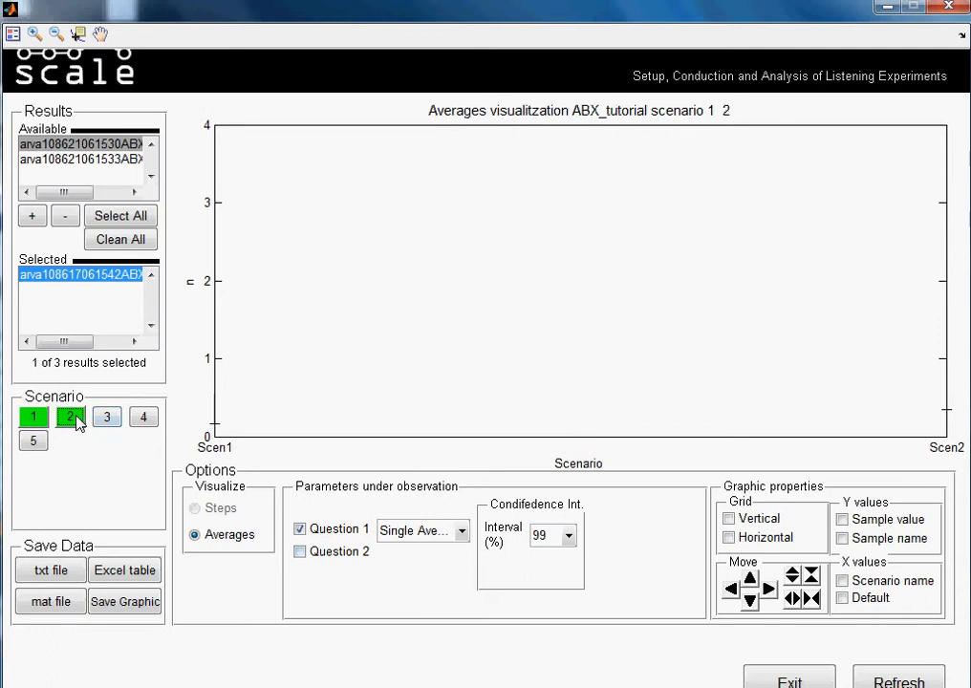
pyautogui.click(105, 419)
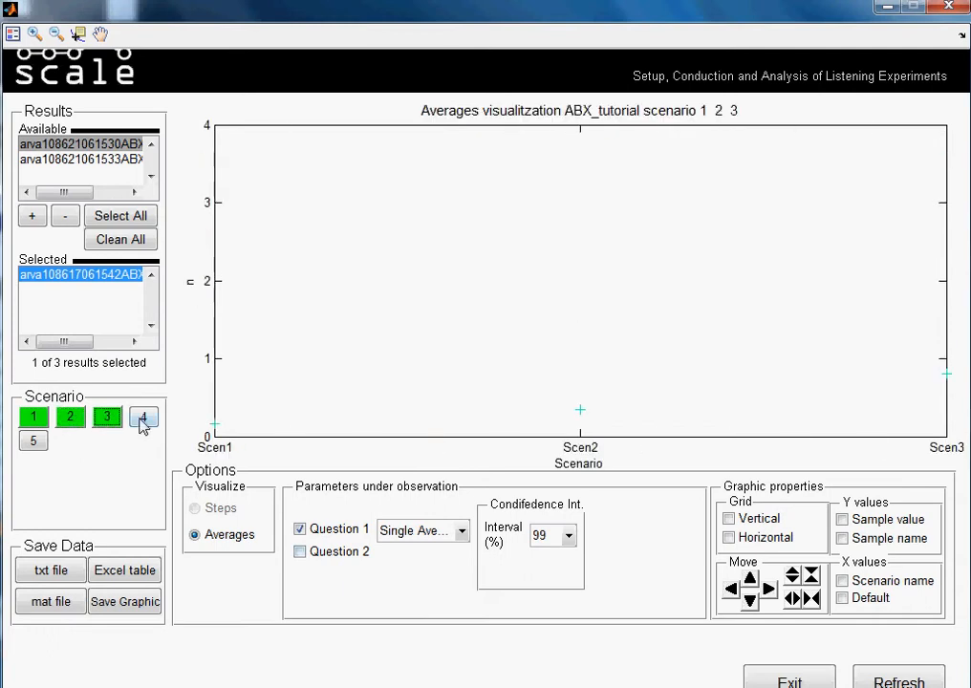
pyautogui.click(141, 421)
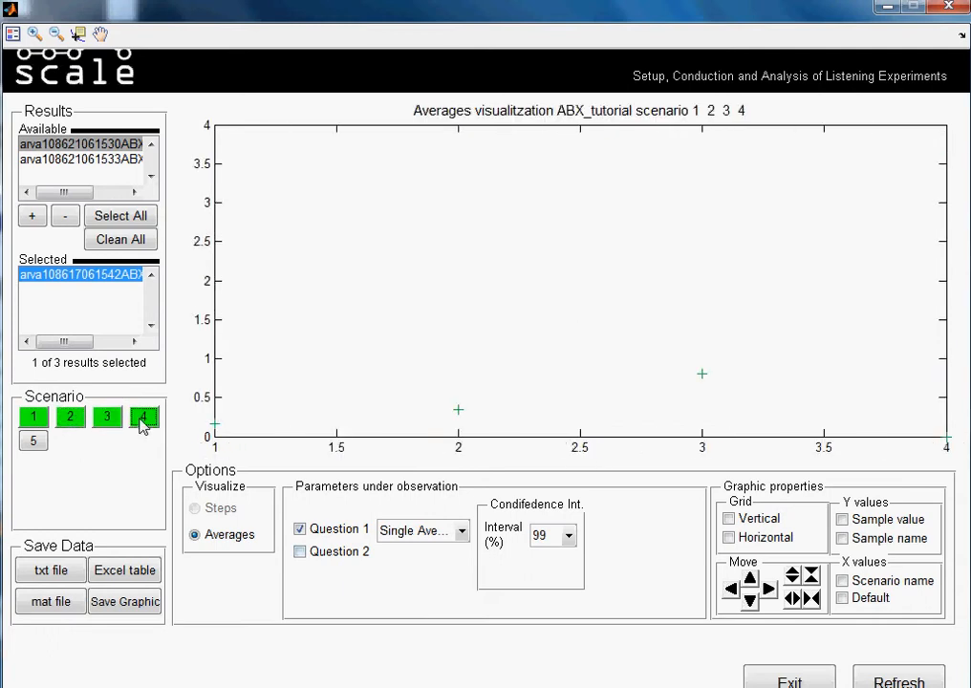
pyautogui.click(34, 442)
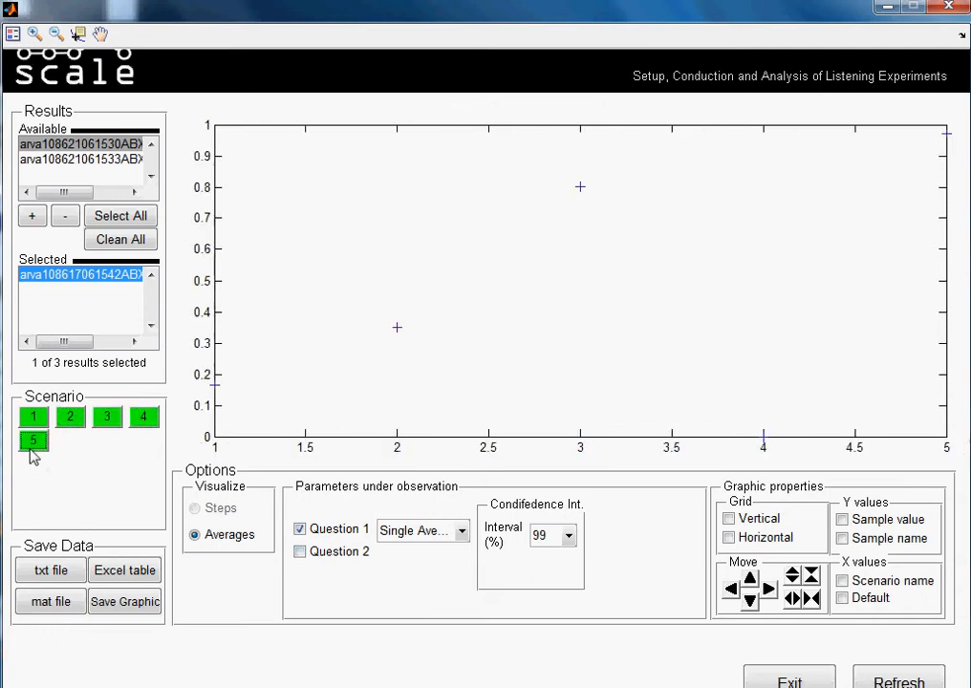
pyautogui.click(810, 599)
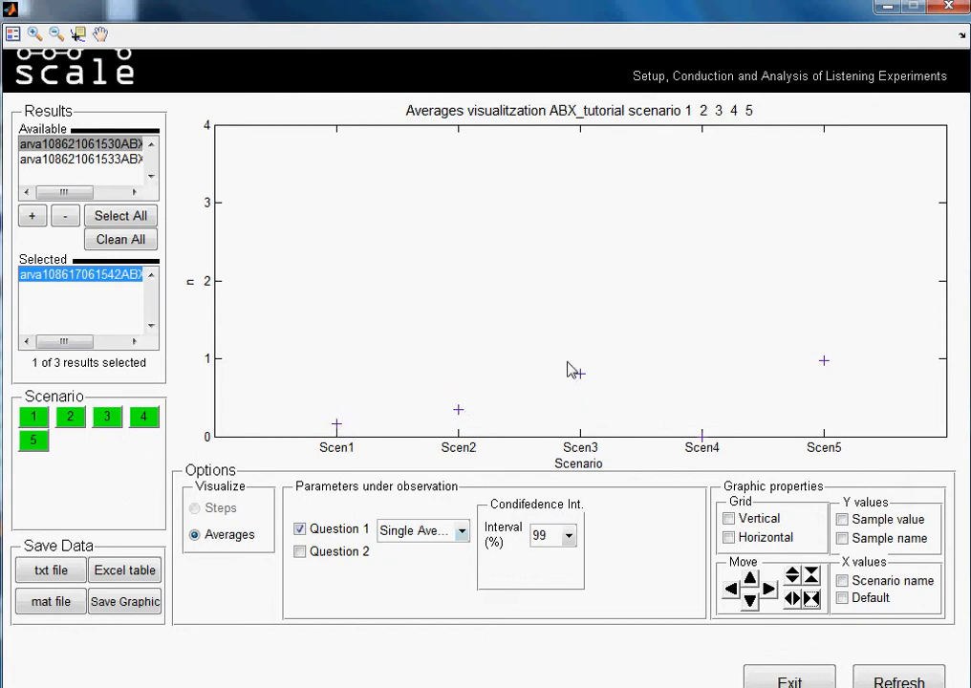
# Add Question 2 to the averages plot, and adjust the graph by compressing it horizontally and shifting it up one step.
pyautogui.click(304, 553)
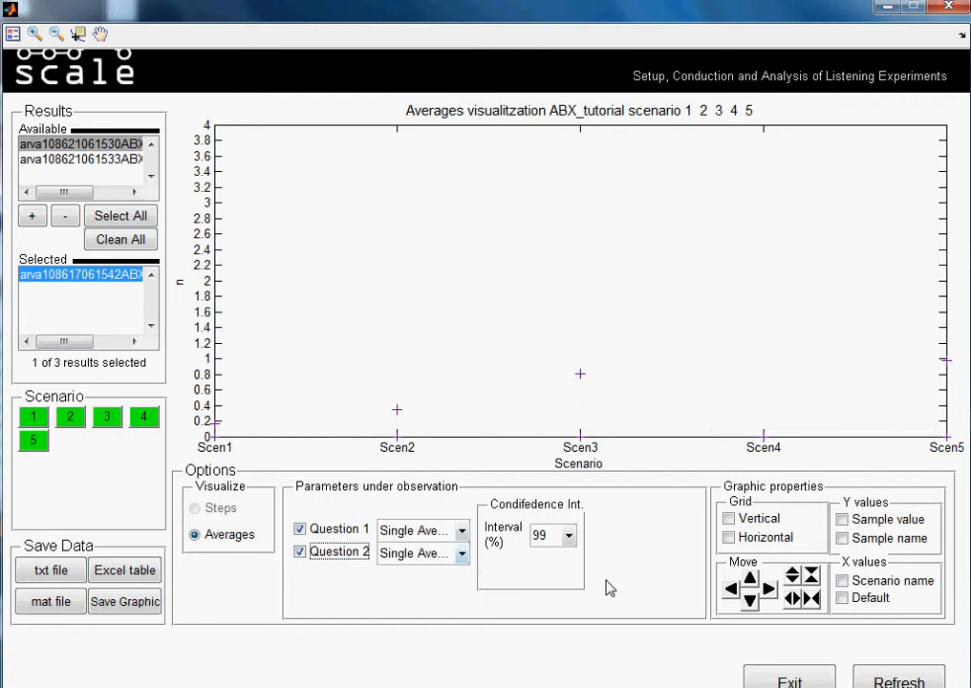
pyautogui.click(811, 598)
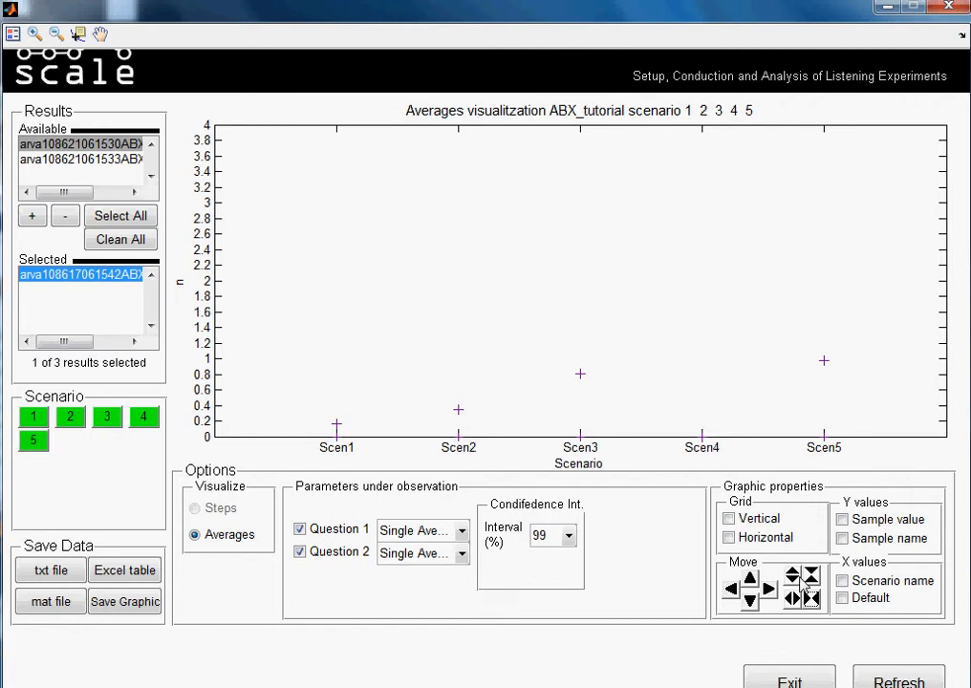
pyautogui.click(750, 578)
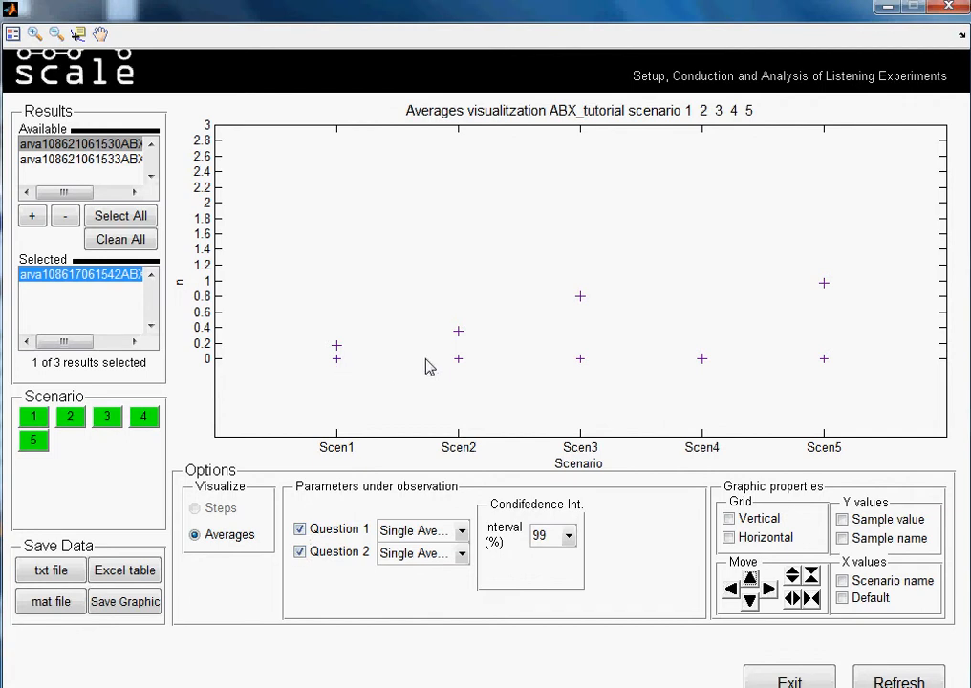
# Show the plot legend, and compress the averages graph one step vertically and one step horizontally.
pyautogui.click(13, 35)
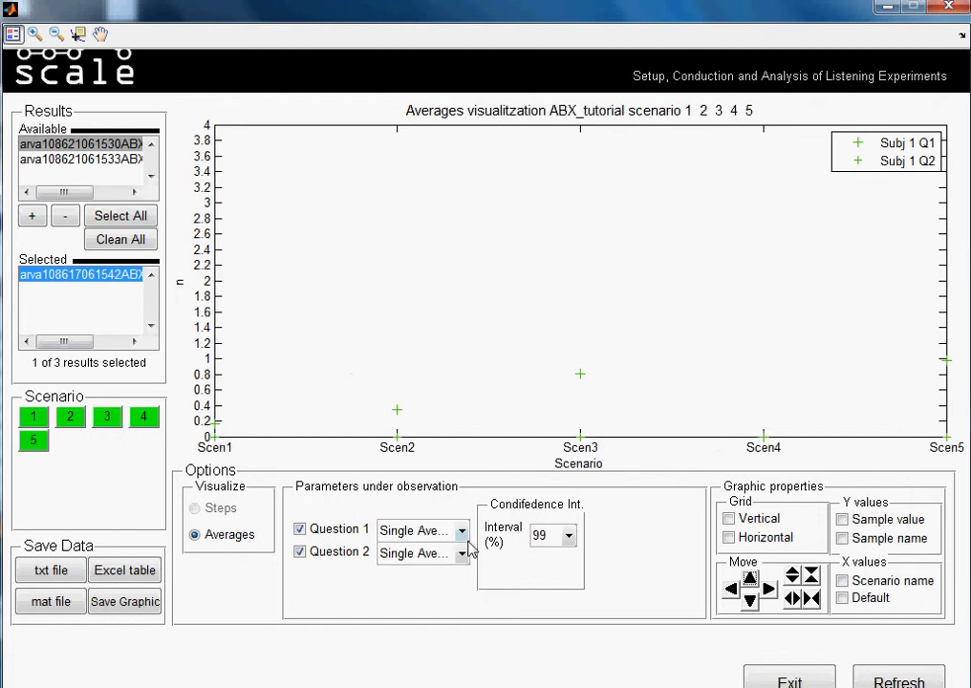
pyautogui.click(812, 575)
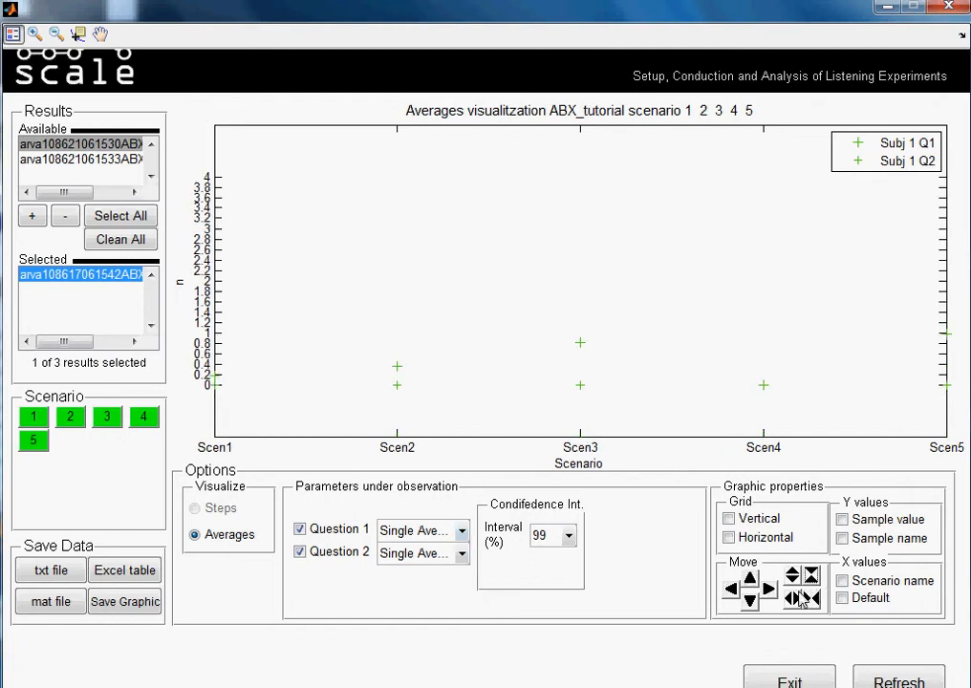
pyautogui.click(810, 597)
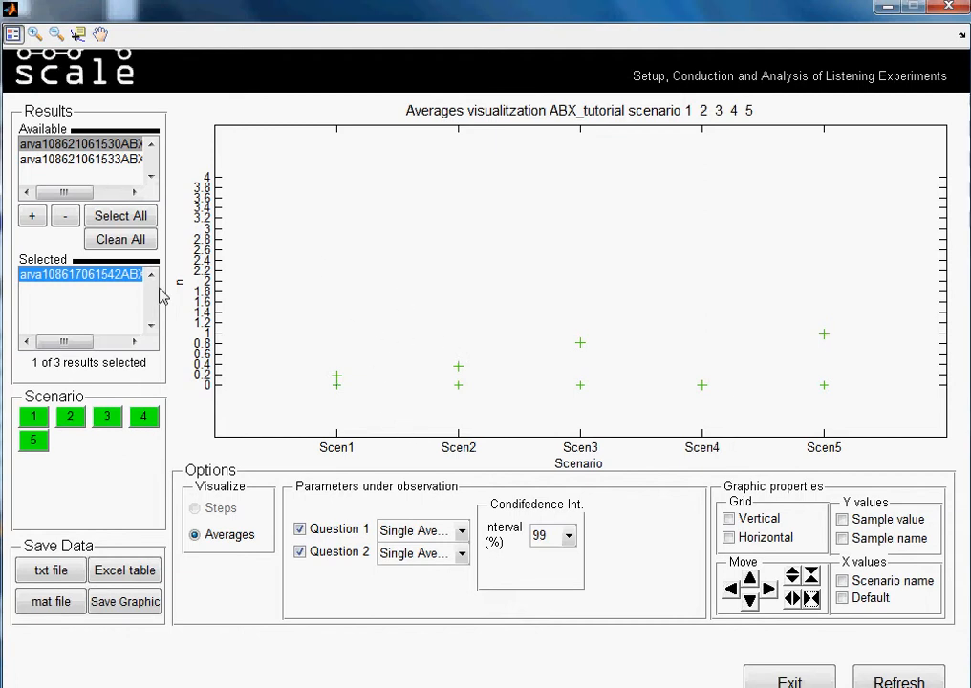
# Add the two remaining results to the selection, and plot the general averages of Questions 1 and 2 shifted up one step.
pyautogui.click(33, 218)
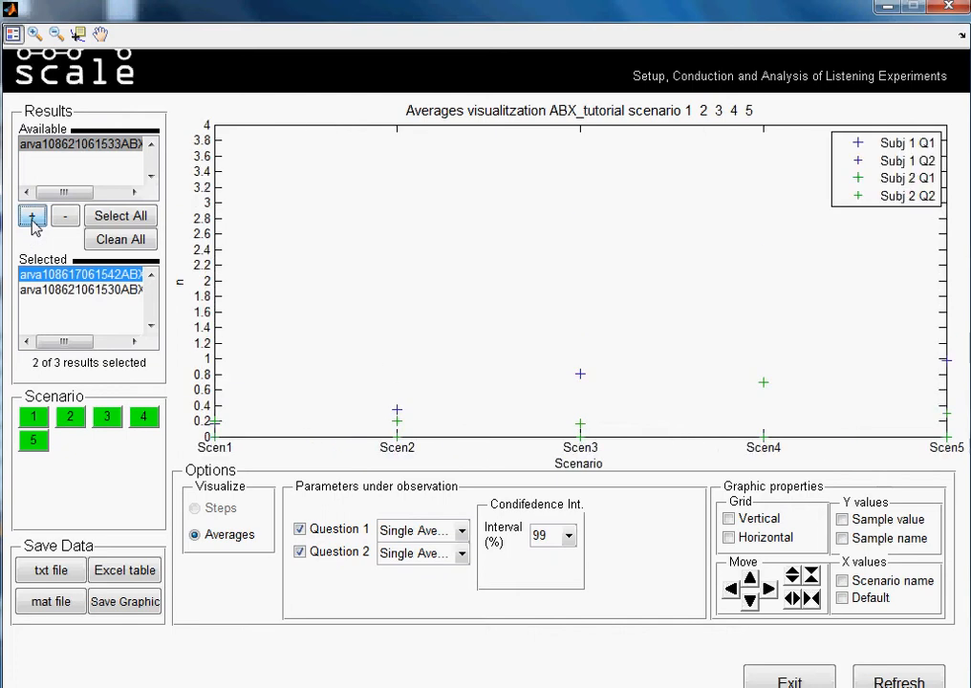
pyautogui.click(32, 218)
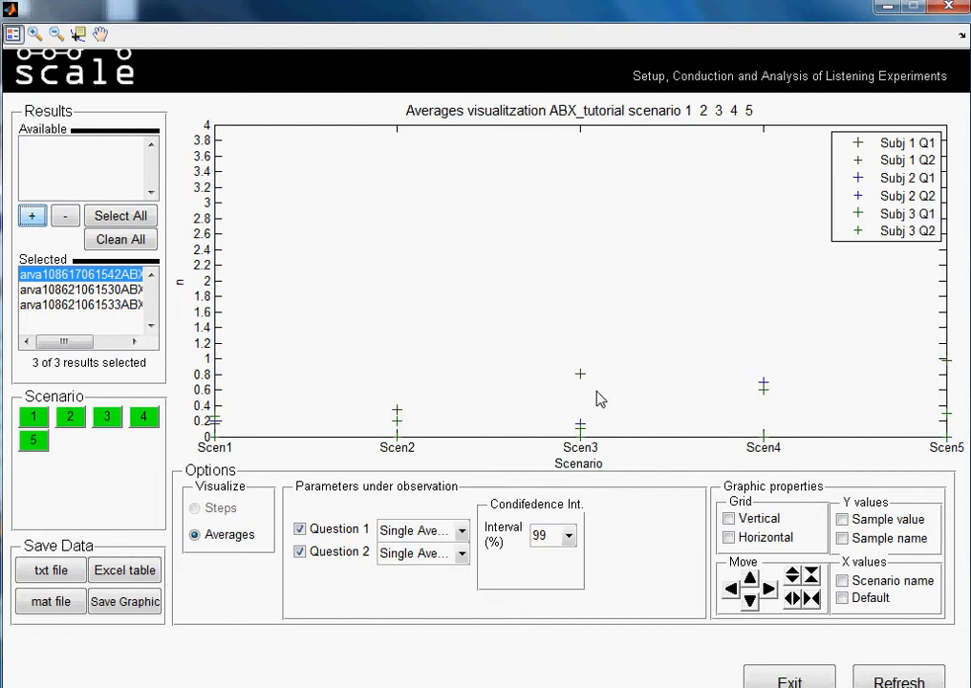
pyautogui.click(459, 532)
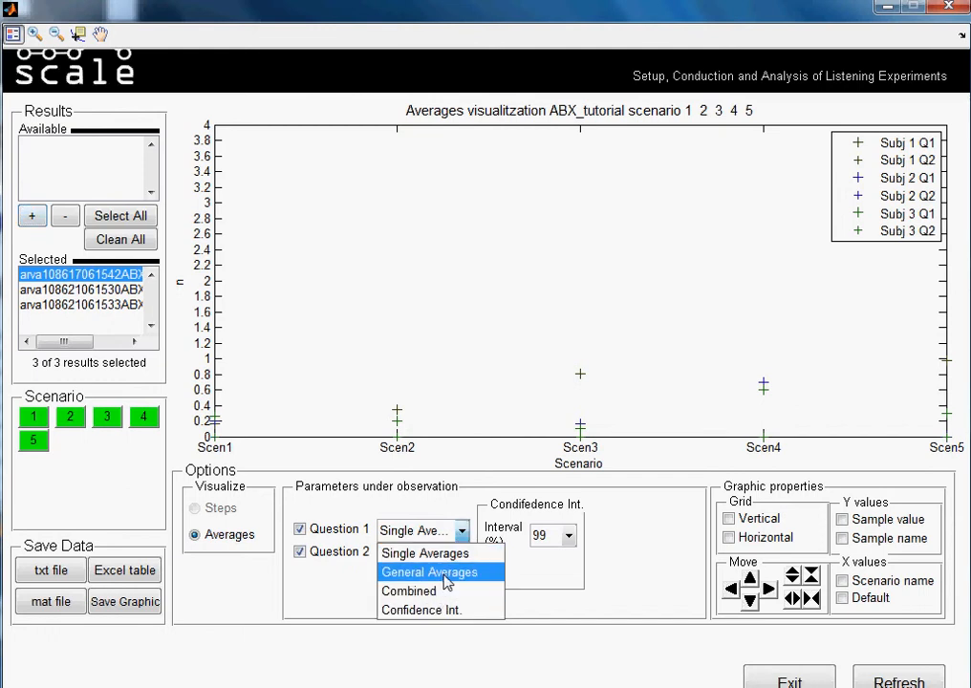
pyautogui.click(446, 579)
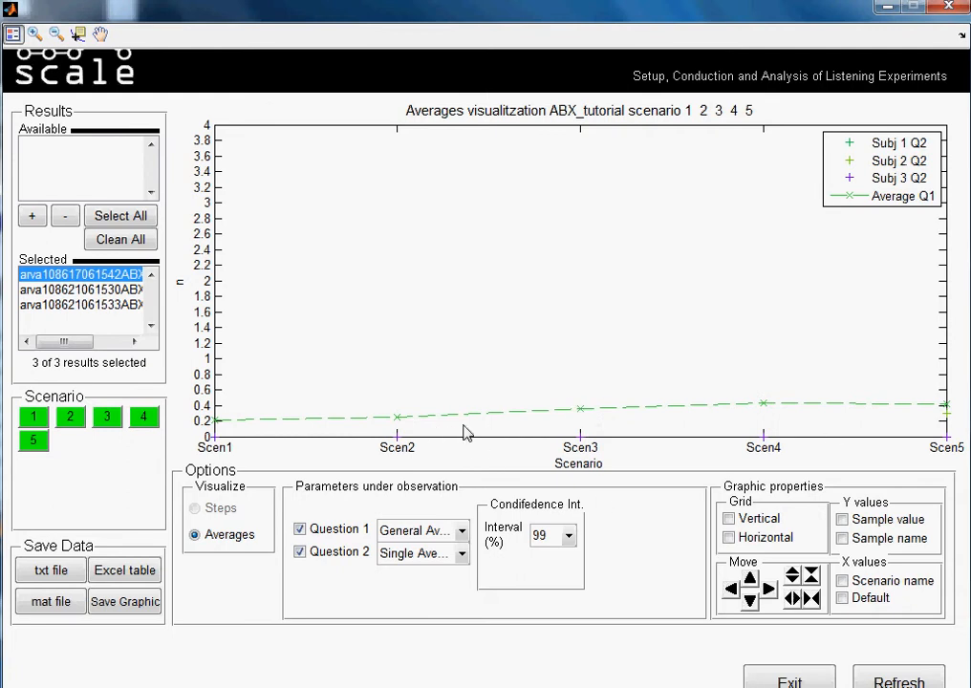
pyautogui.click(463, 556)
pyautogui.click(447, 593)
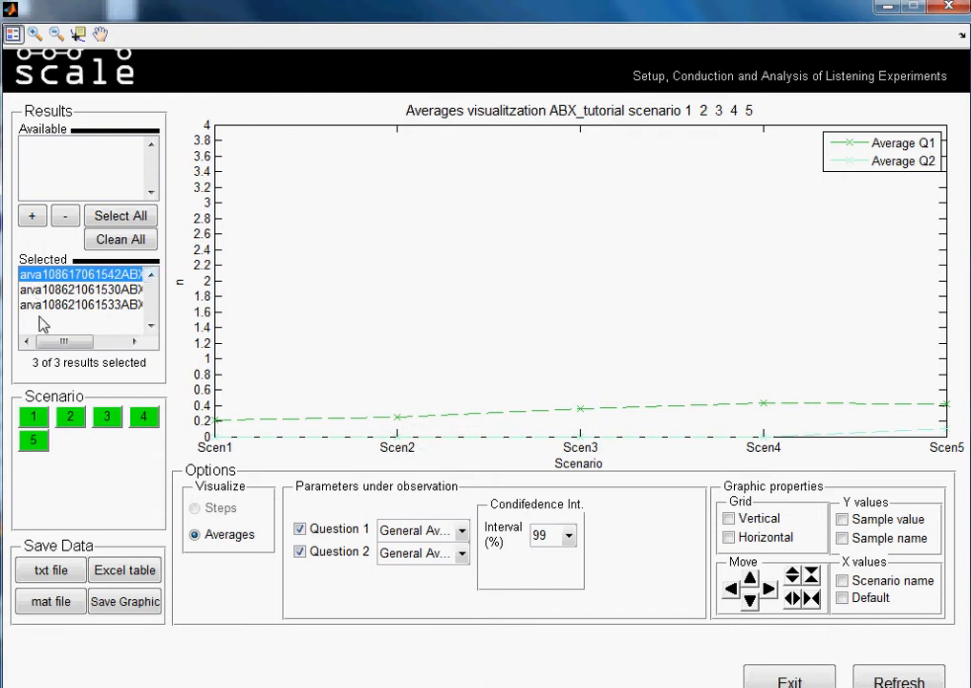
pyautogui.click(750, 578)
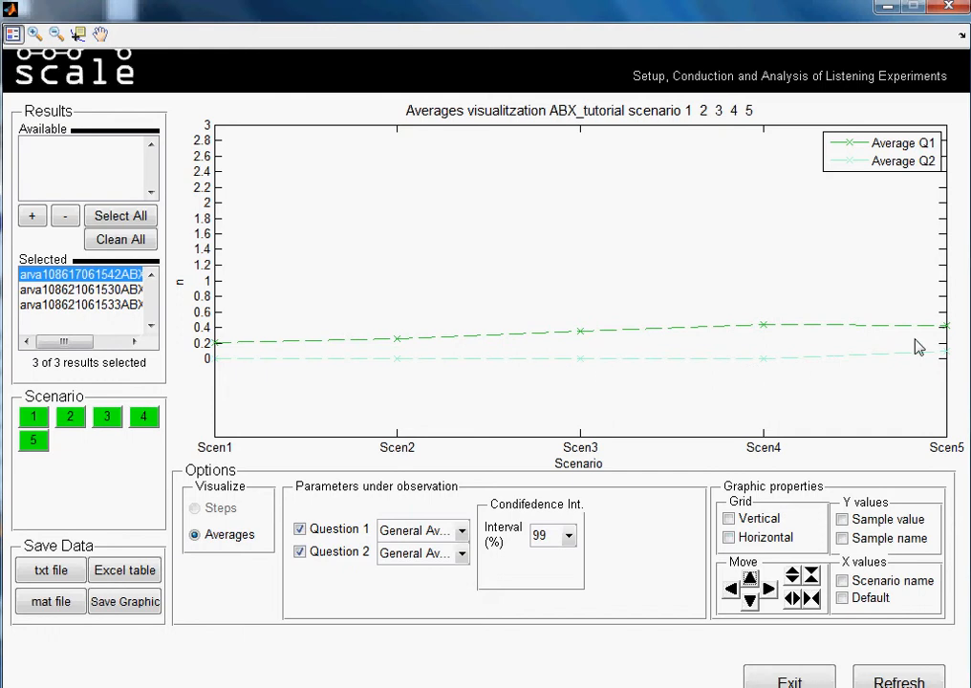
# Plot the Combined averages for Questions 1 and 2, and compress the graph vertically one step.
pyautogui.click(464, 532)
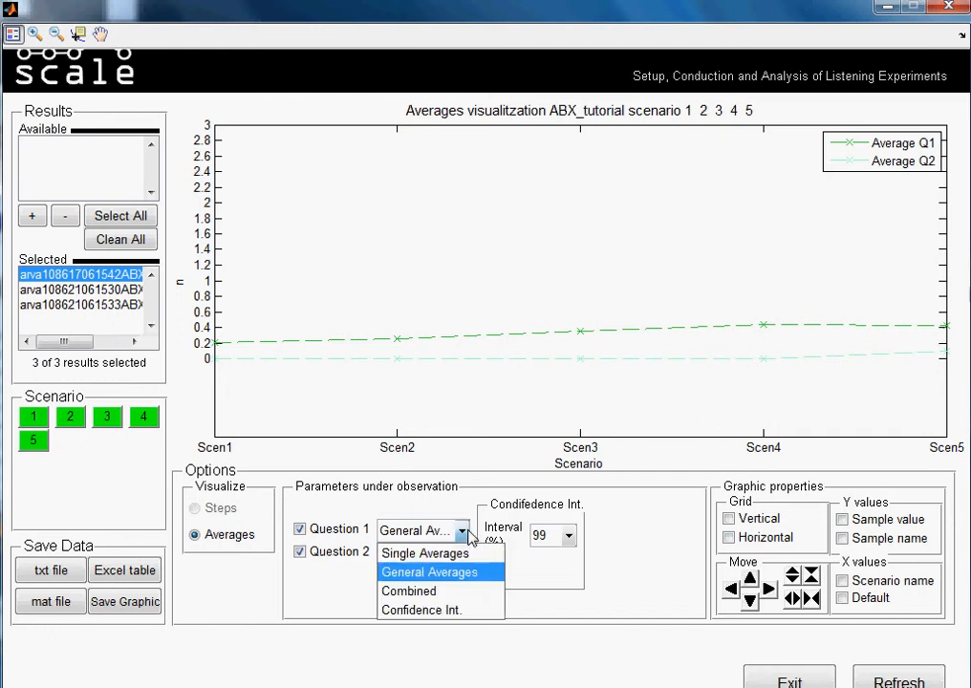
pyautogui.click(438, 592)
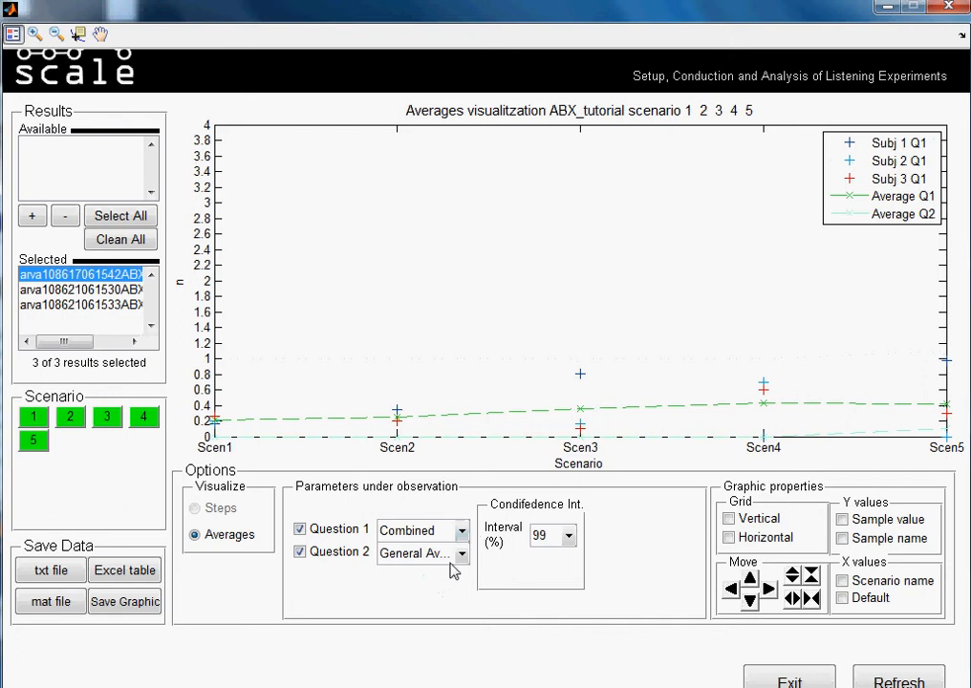
pyautogui.click(461, 554)
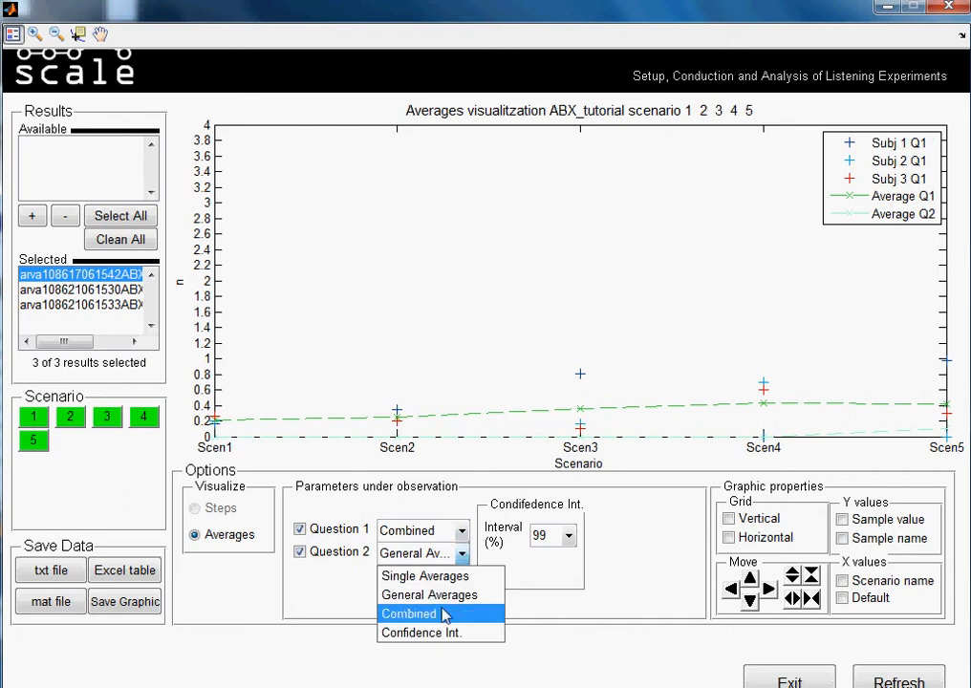
pyautogui.click(444, 613)
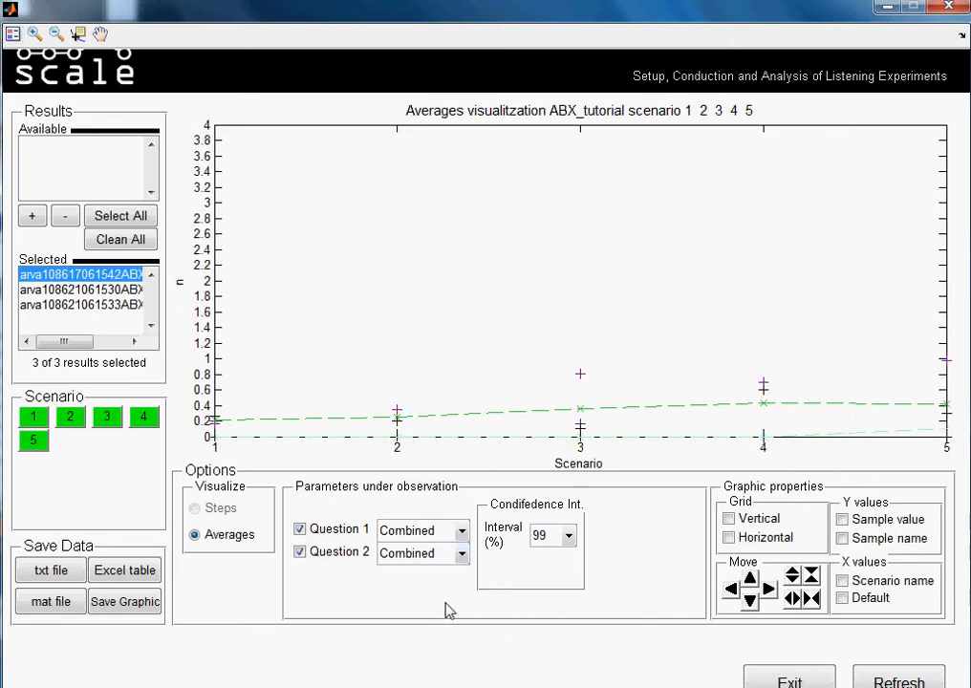
pyautogui.click(810, 576)
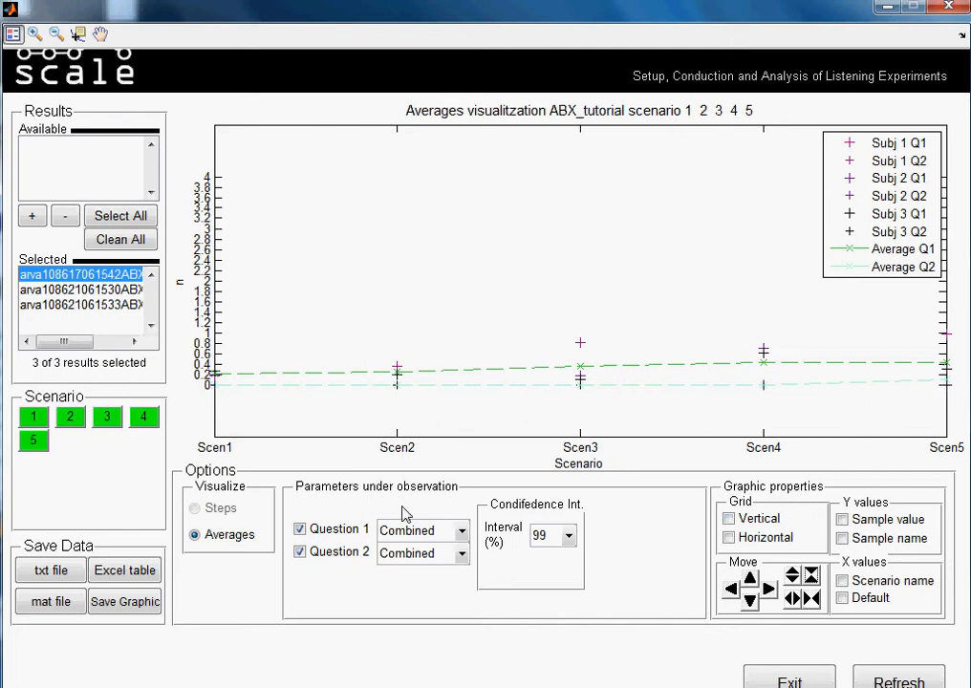
# Plot the confidence intervals of Questions 1 and 2 at 95%, and compress the graph three steps vertically and one horizontally.
pyautogui.click(462, 532)
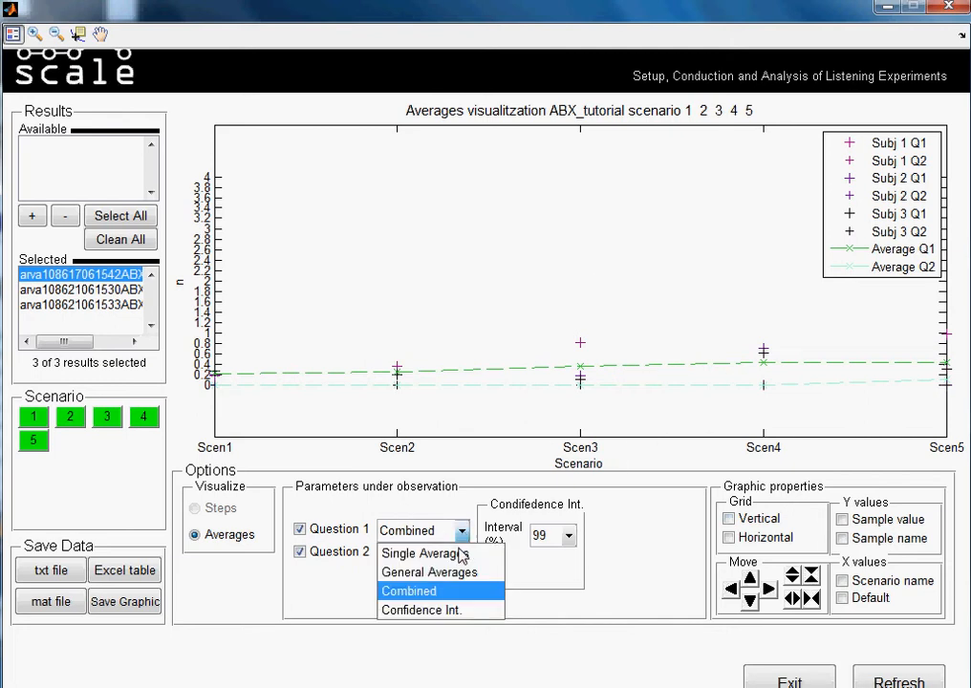
pyautogui.click(449, 609)
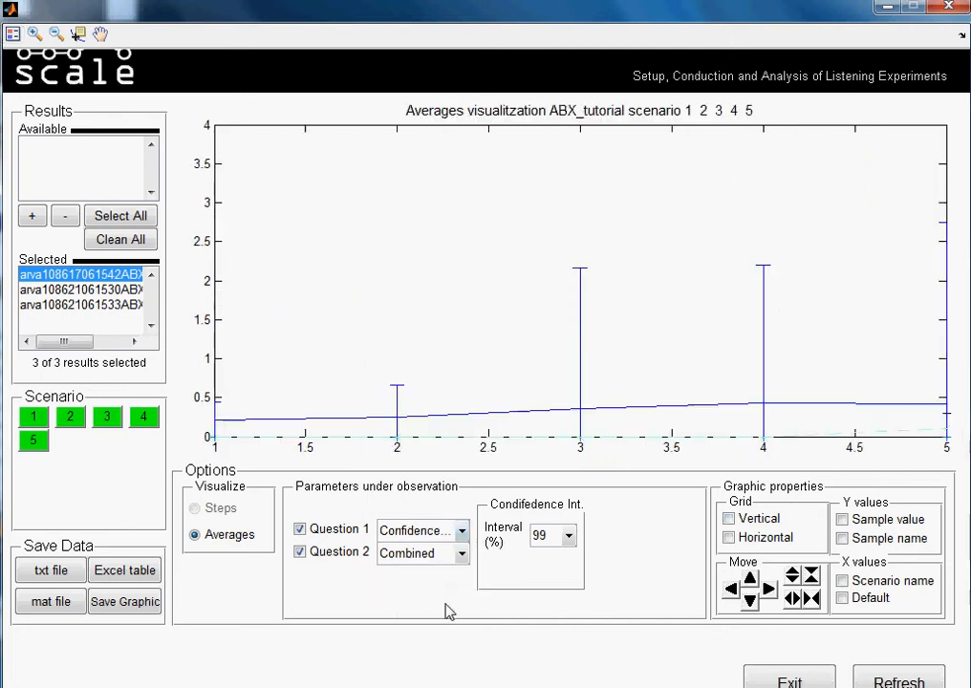
pyautogui.click(568, 536)
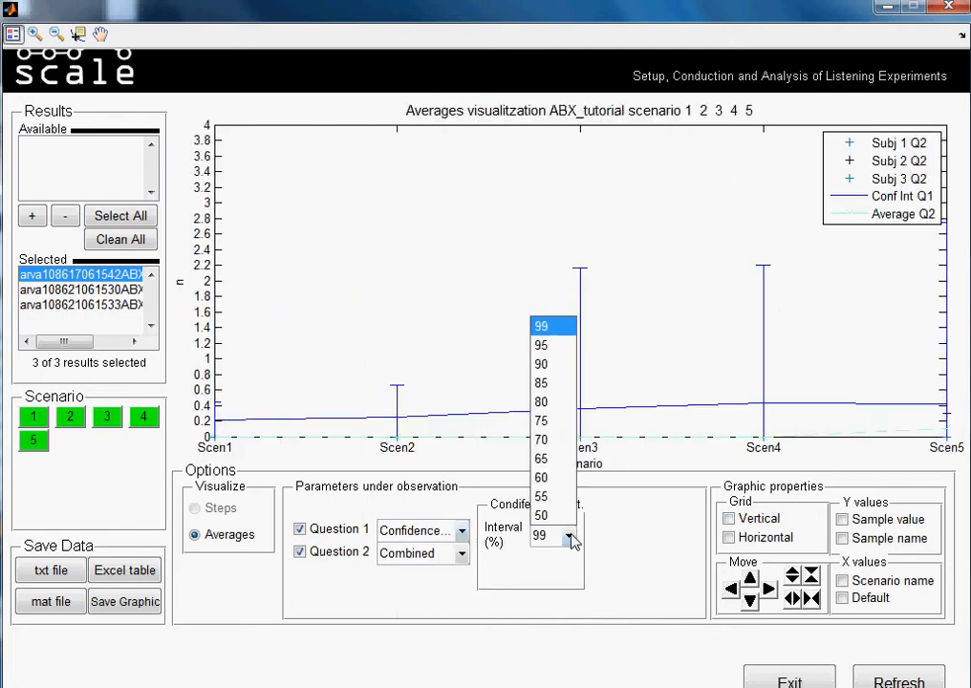
pyautogui.click(567, 354)
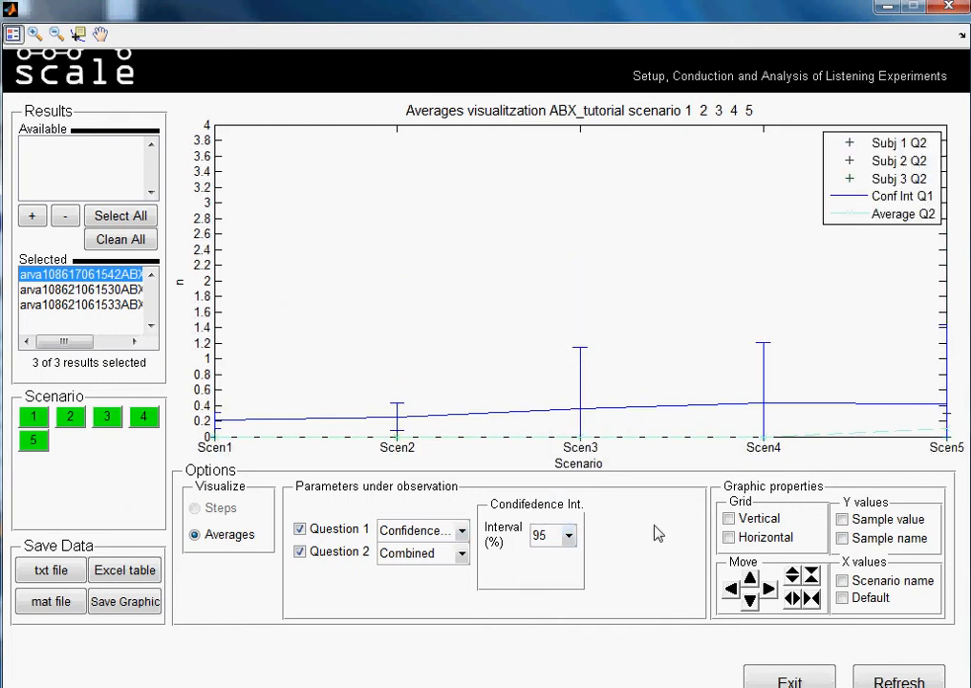
pyautogui.click(460, 554)
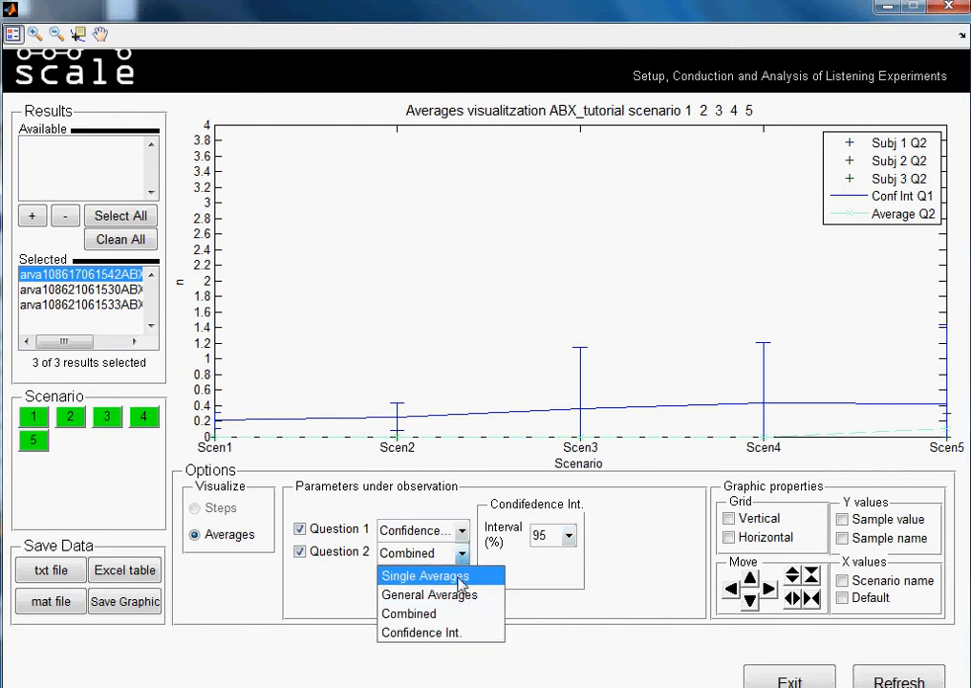
pyautogui.click(457, 633)
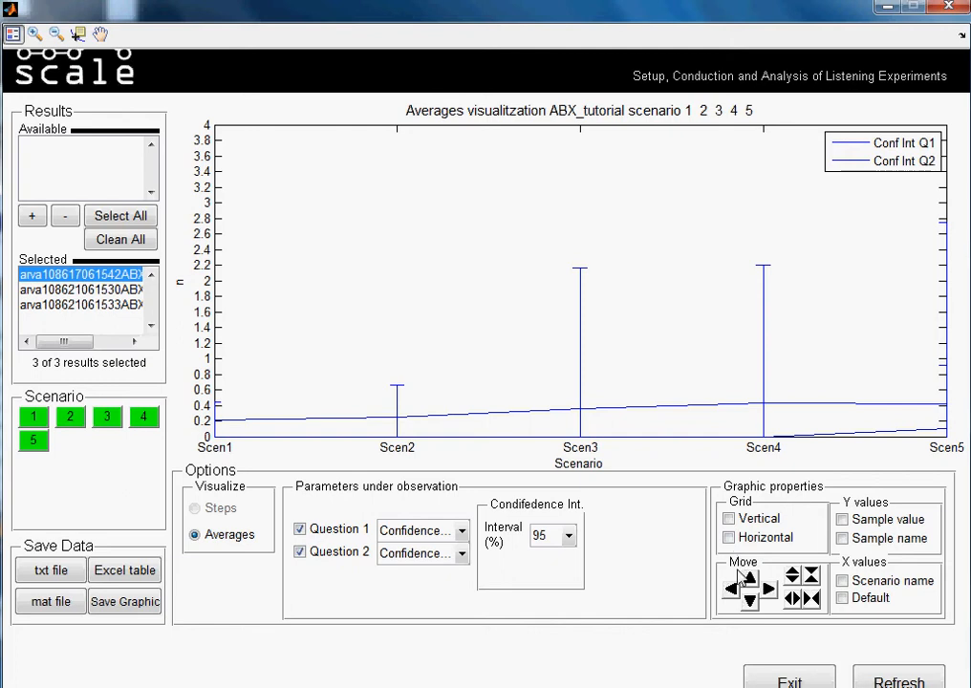
pyautogui.click(812, 576)
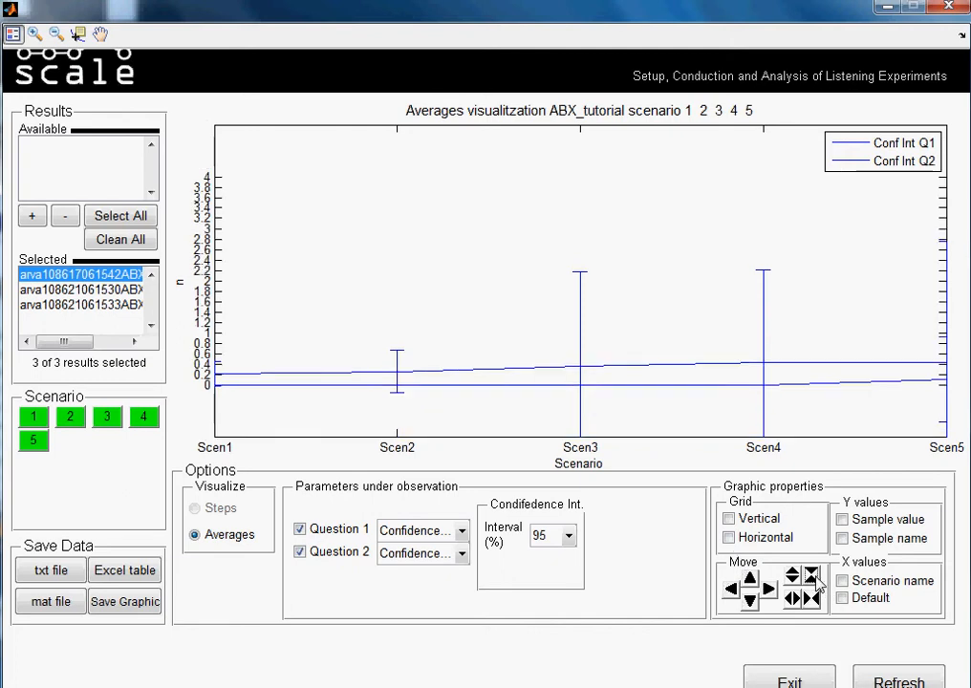
pyautogui.click(812, 576)
pyautogui.click(812, 576)
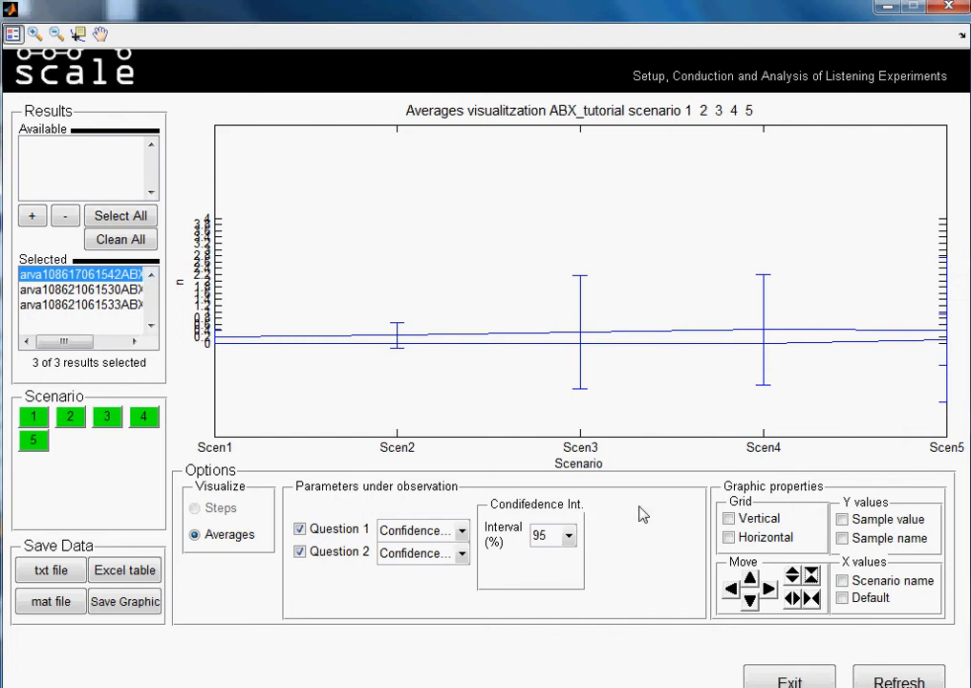
pyautogui.click(810, 598)
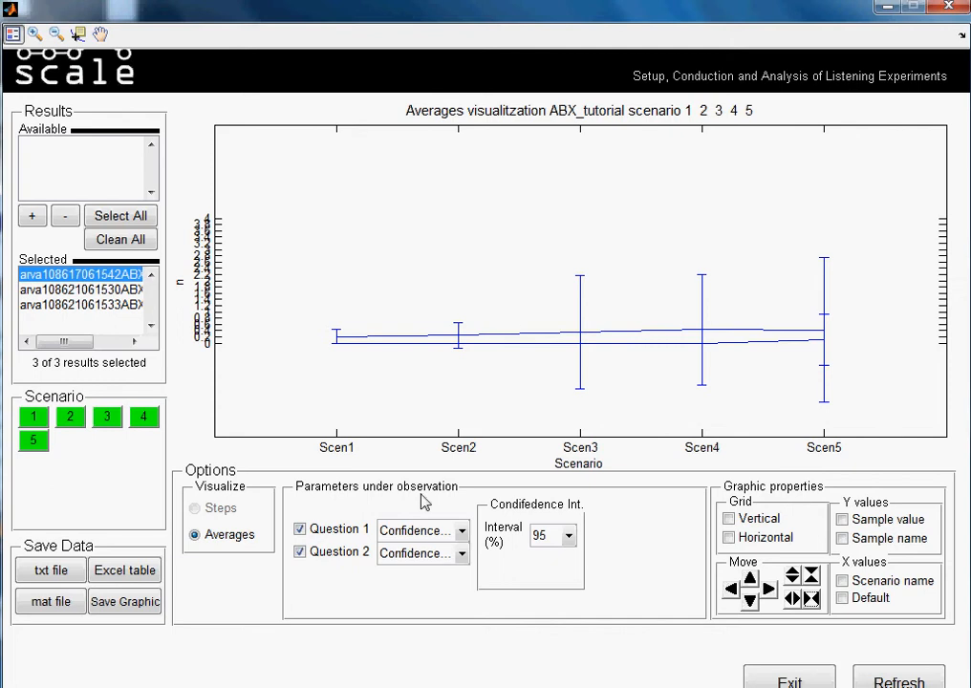
# Remove Question 2 from the plot, and compress the Question 1 graph three steps vertically and one step horizontally.
pyautogui.click(461, 554)
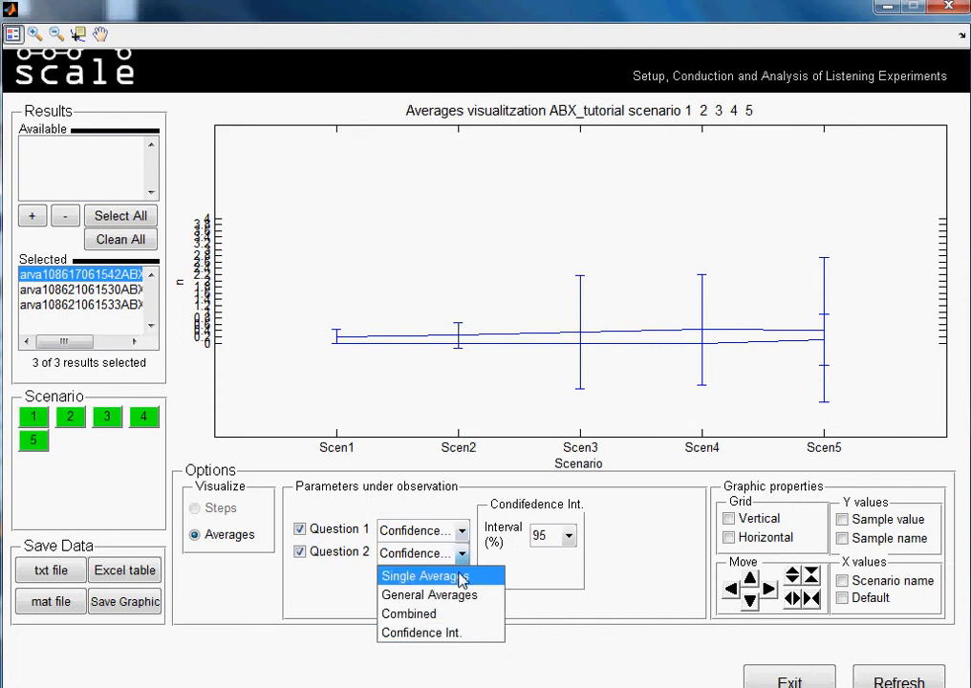
pyautogui.click(306, 559)
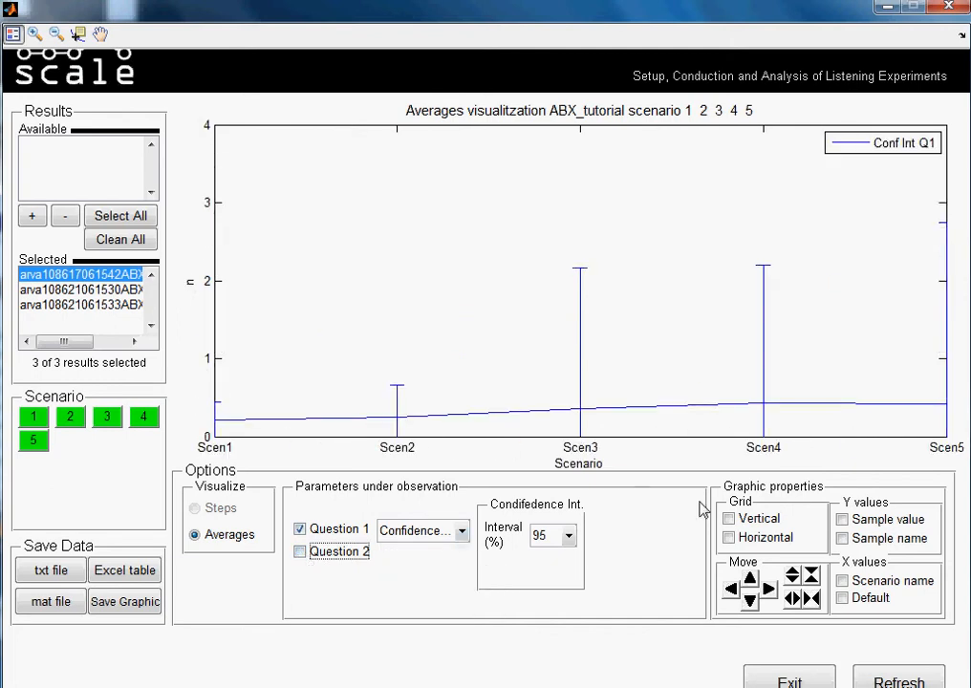
pyautogui.click(810, 574)
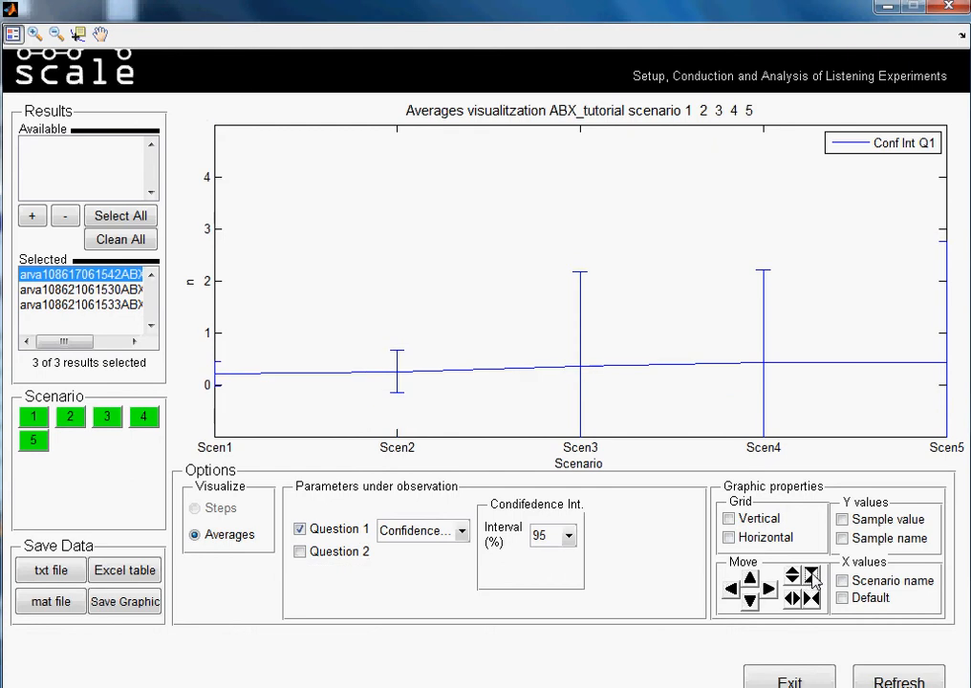
pyautogui.click(810, 574)
pyautogui.click(810, 574)
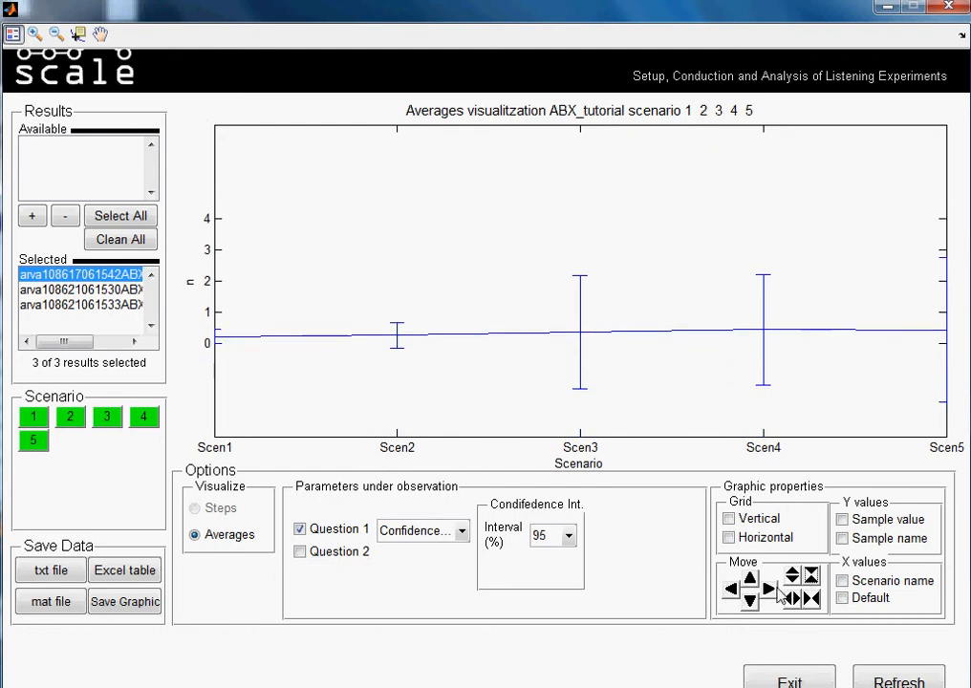
pyautogui.click(811, 598)
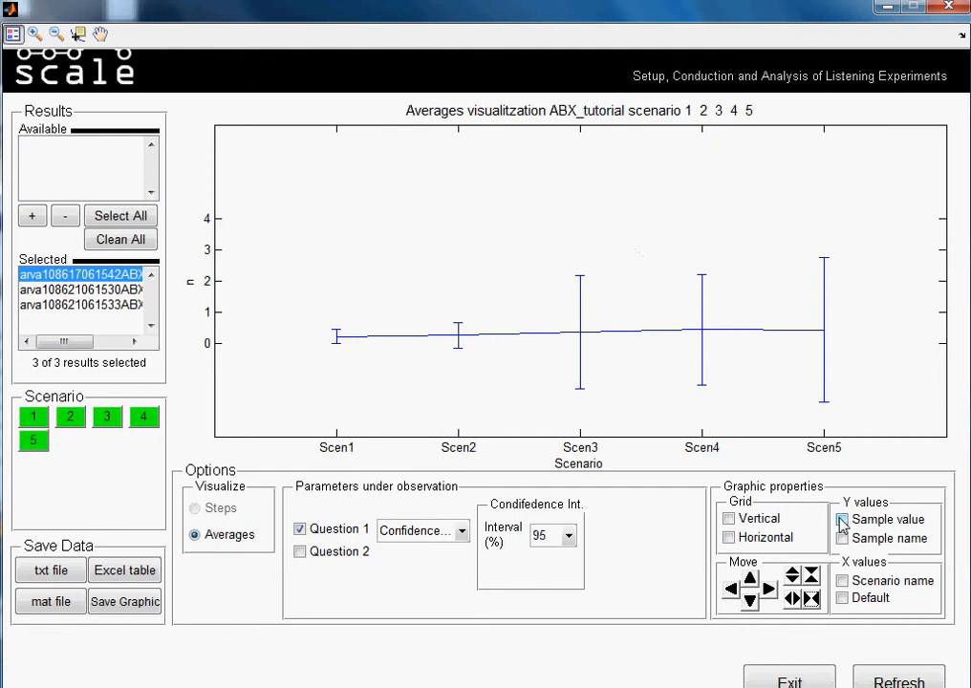
# Remove scenarios 2 to 5 from the plot, and label the Y axis with sample names.
pyautogui.click(34, 440)
pyautogui.click(73, 417)
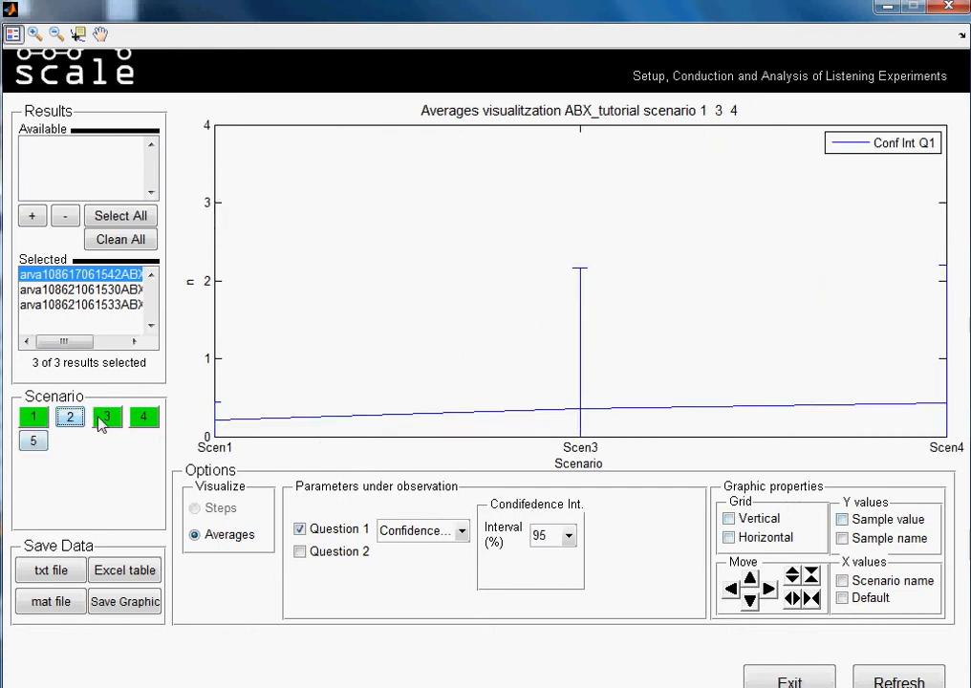
pyautogui.click(103, 421)
pyautogui.click(144, 425)
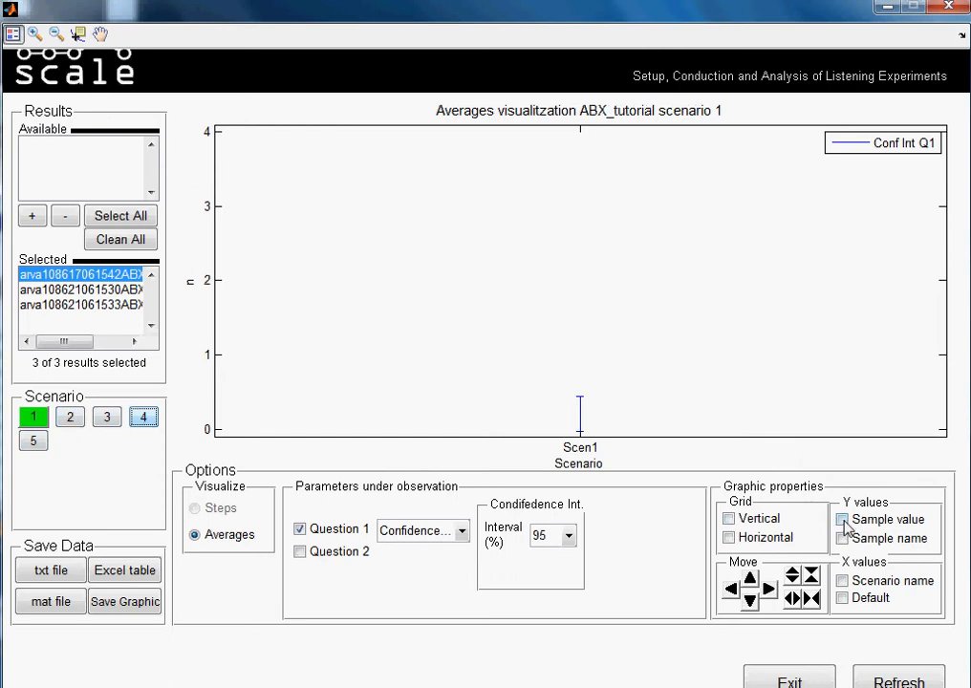
pyautogui.click(841, 538)
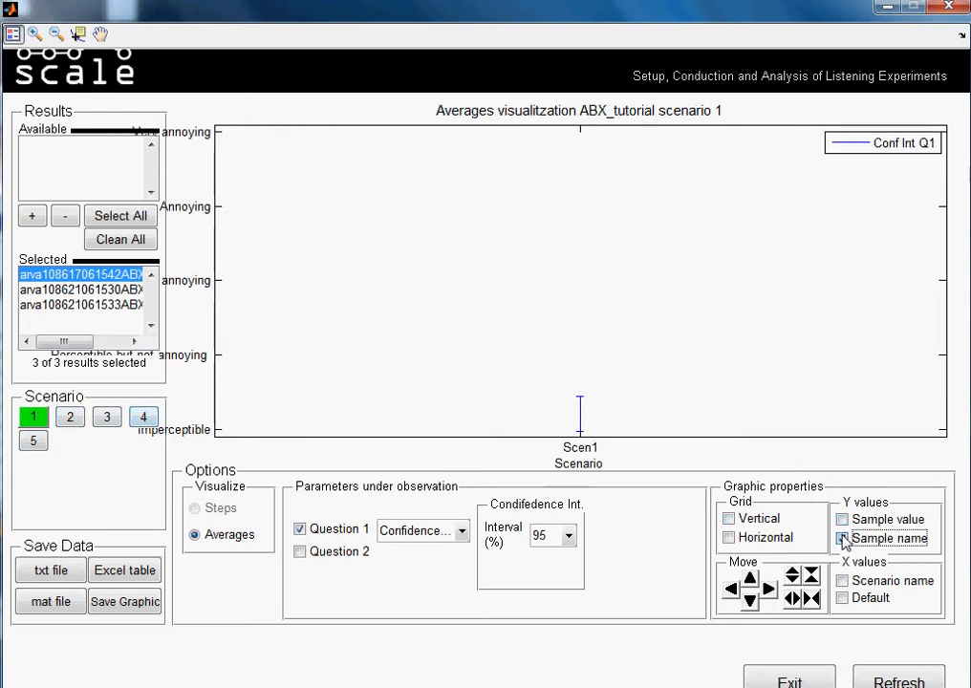
# Add scenarios 2 to 5 back to the plot, and include Question 2 as a parameter under observation.
pyautogui.click(70, 416)
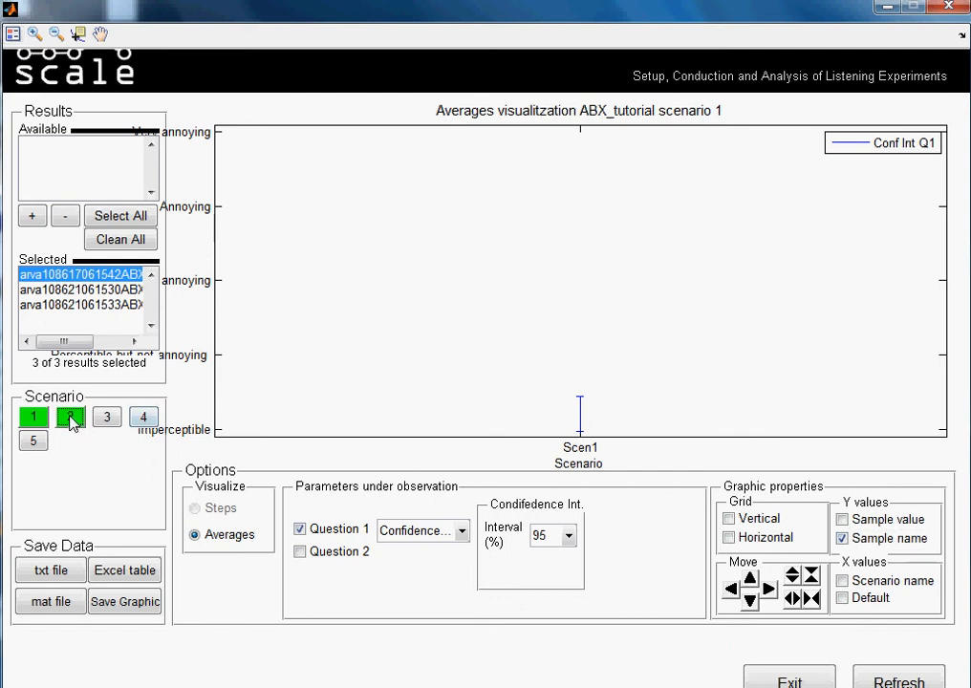
pyautogui.click(118, 422)
pyautogui.click(141, 420)
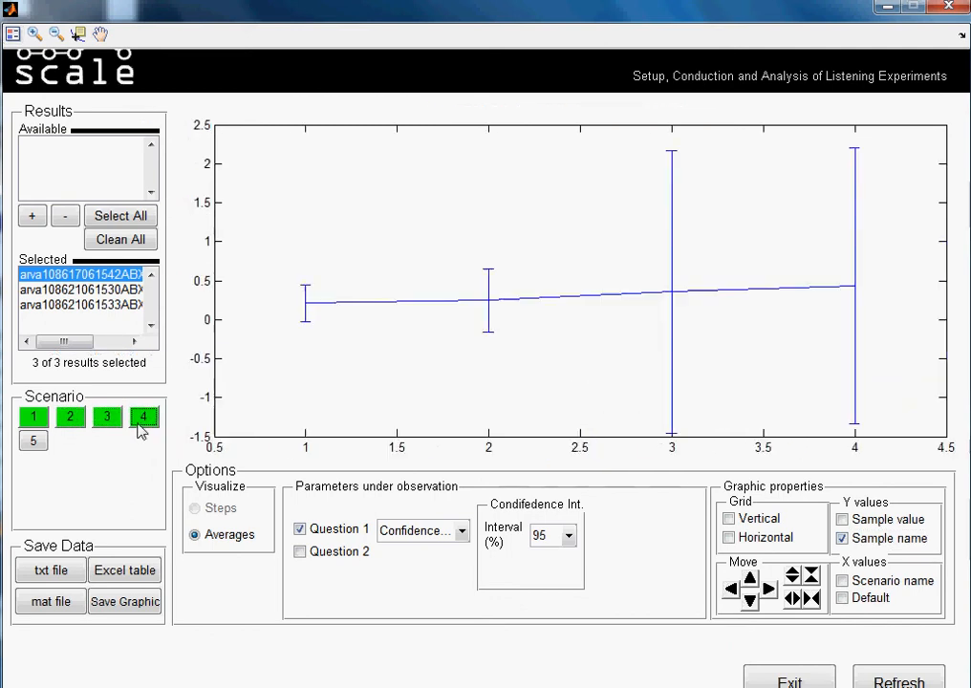
pyautogui.click(30, 446)
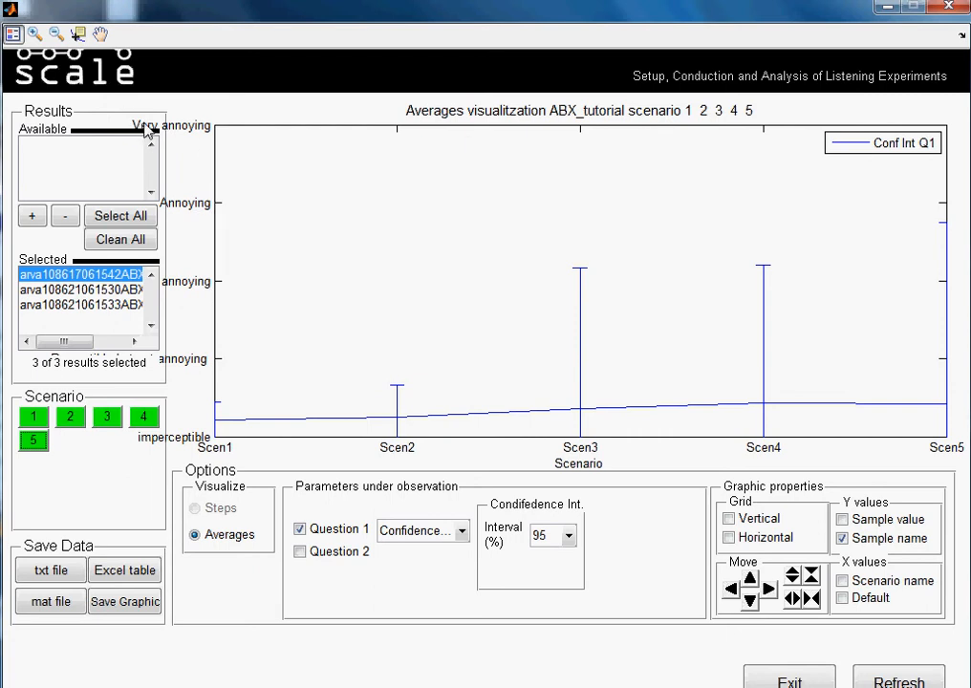
pyautogui.click(301, 552)
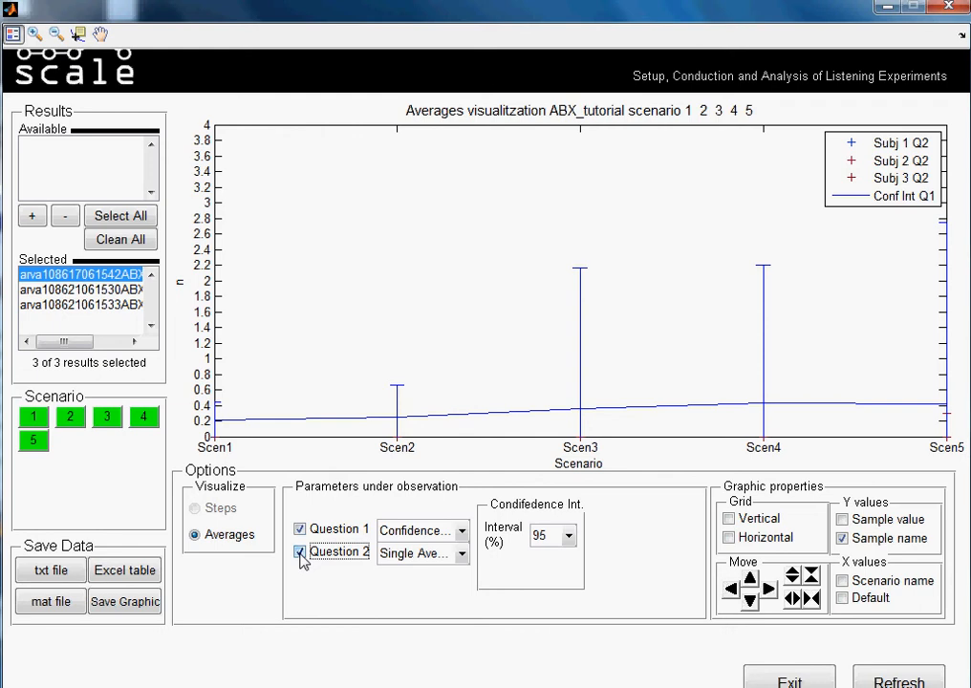
# Remove Questions 1 and 2 from the plot.
pyautogui.click(300, 552)
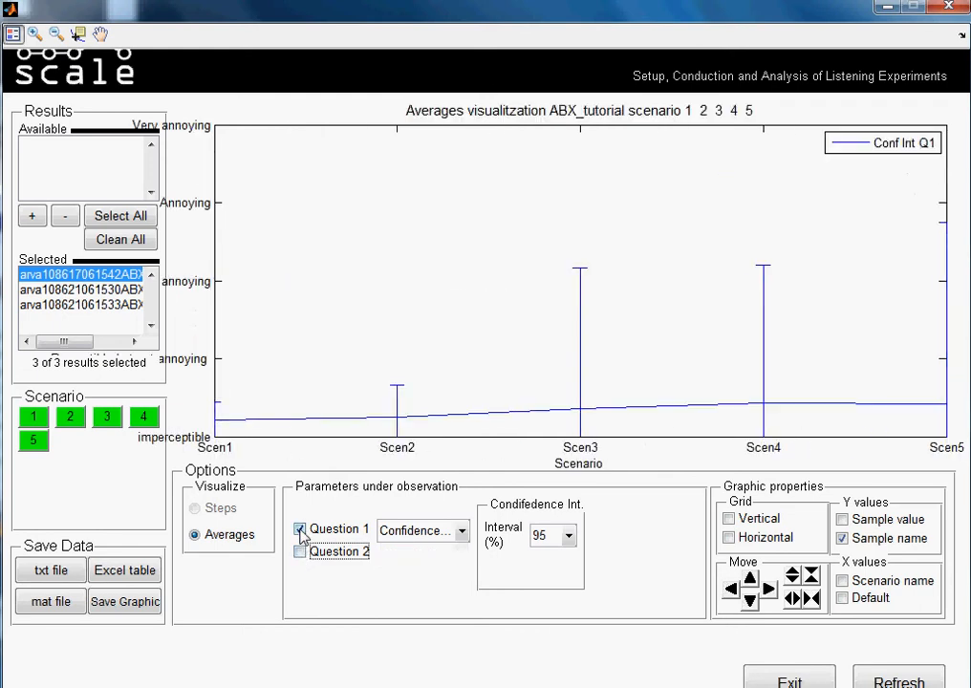
pyautogui.click(300, 530)
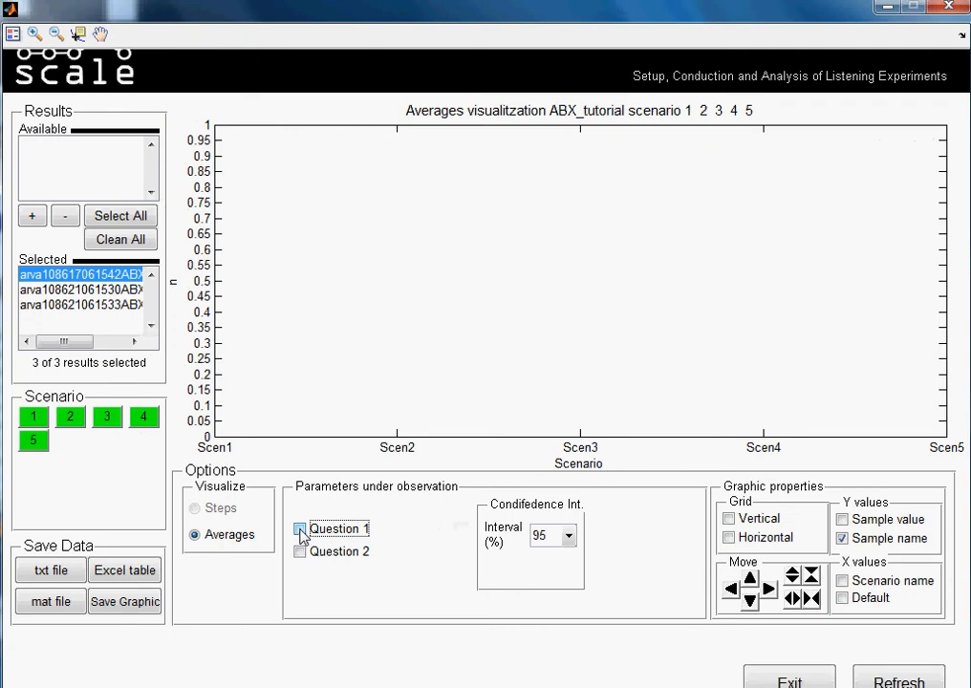
# Show the vertical and horizontal grid lines on the graph, and hide both again.
pyautogui.click(729, 520)
pyautogui.click(731, 539)
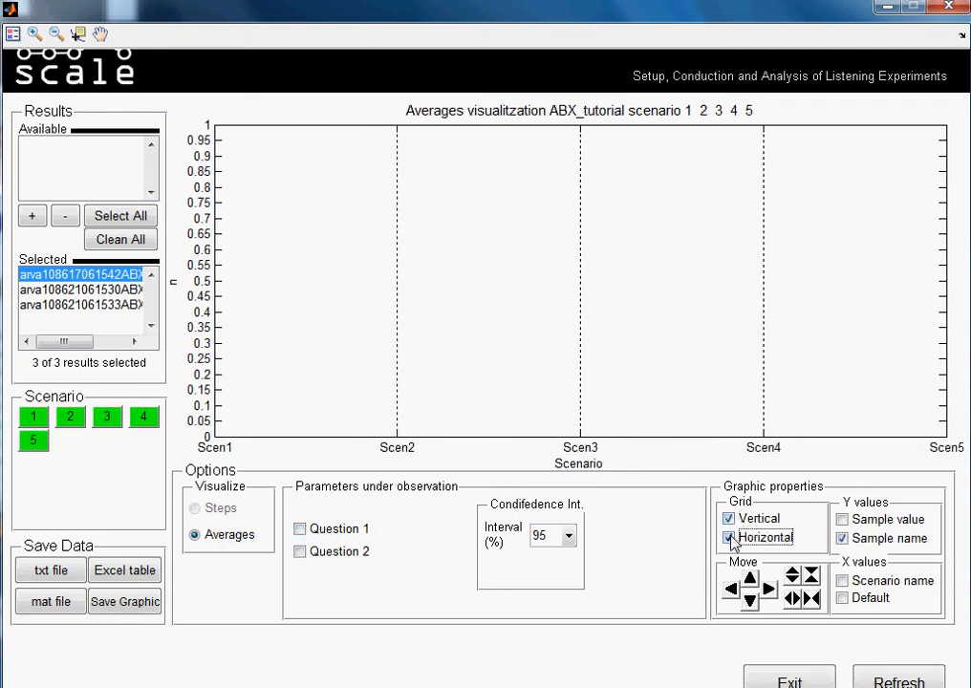
pyautogui.click(730, 538)
pyautogui.click(728, 519)
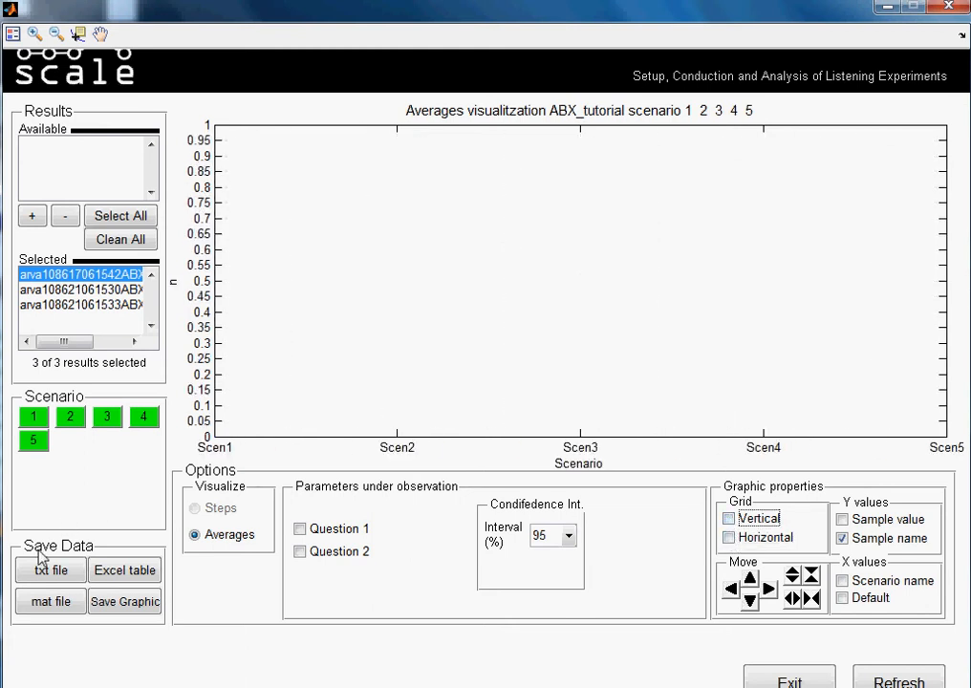
# Plot the single averages of Questions 1 and 2, and output the graphic to a separate figure window and close it.
pyautogui.click(299, 529)
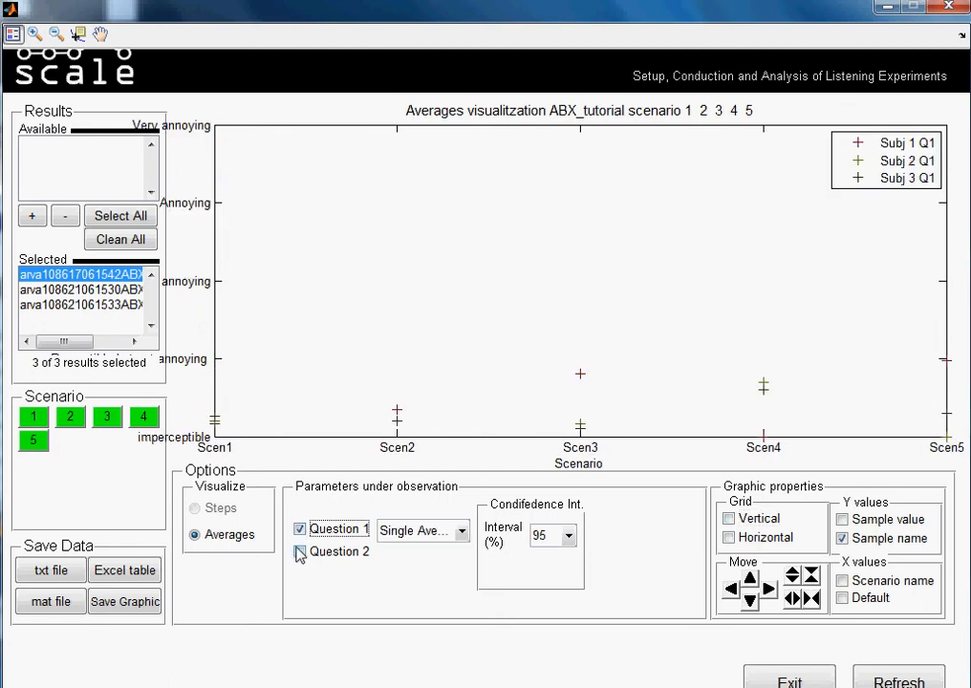
pyautogui.click(300, 553)
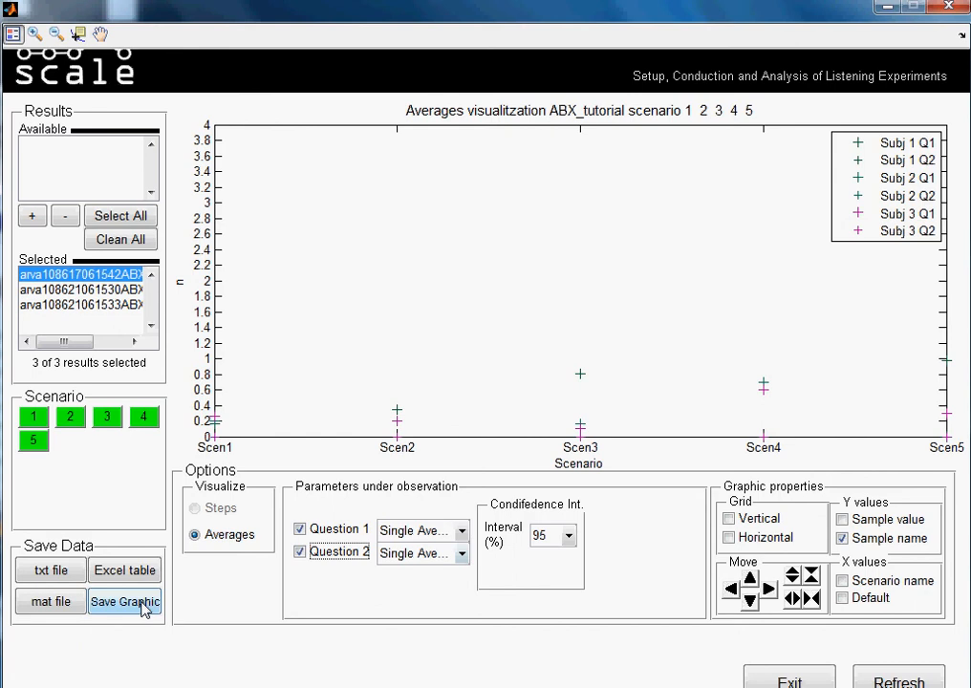
pyautogui.click(143, 606)
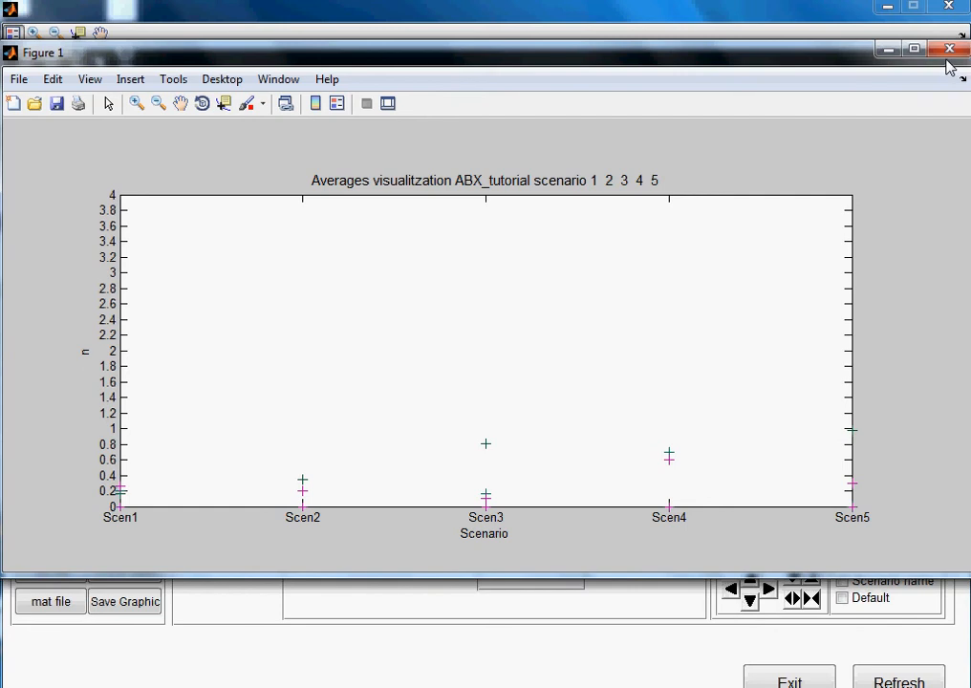
pyautogui.click(949, 50)
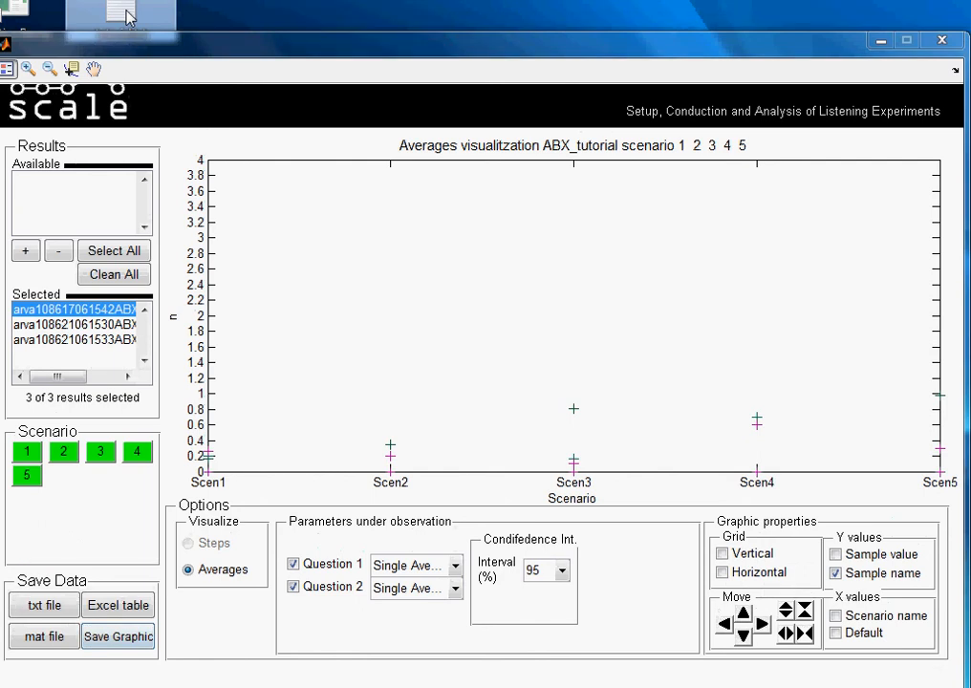
# Delete the existing file from the desktop behind the analysis window.
pyautogui.click(129, 17)
pyautogui.press('Delete')
pyautogui.press('Return')
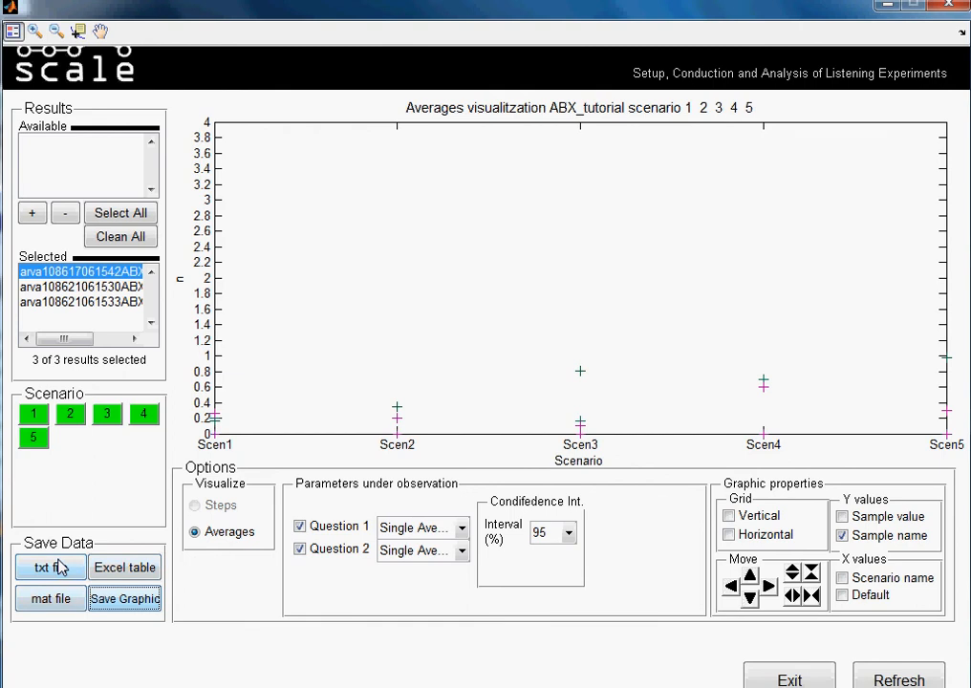
# Show the graph's legend, and switch Questions 1 and 2 to combined averages.
pyautogui.click(14, 36)
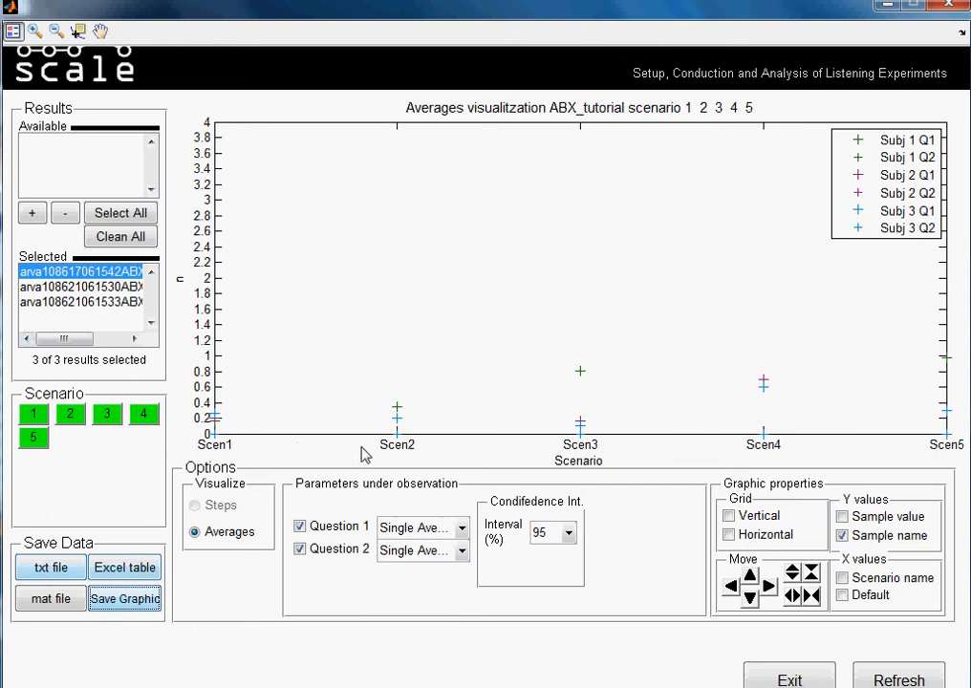
pyautogui.click(462, 528)
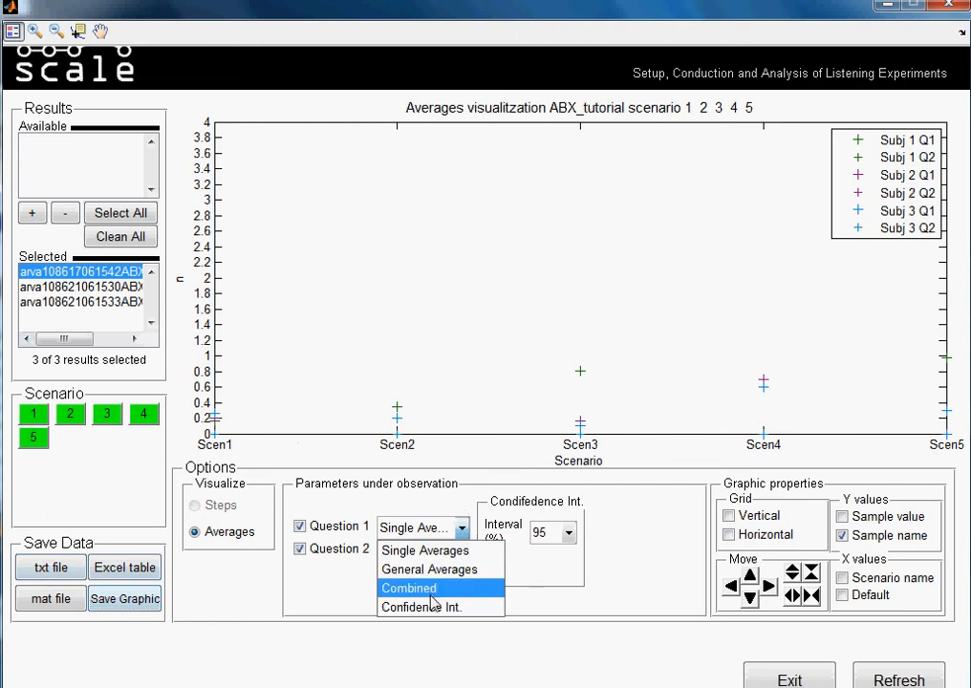
pyautogui.click(430, 588)
pyautogui.click(462, 558)
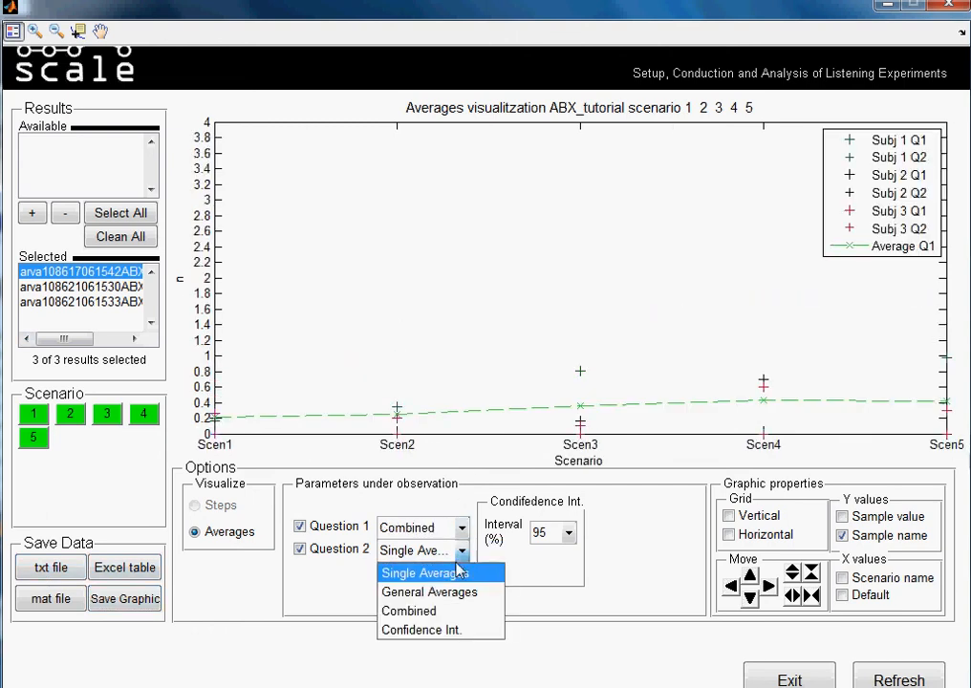
pyautogui.click(440, 615)
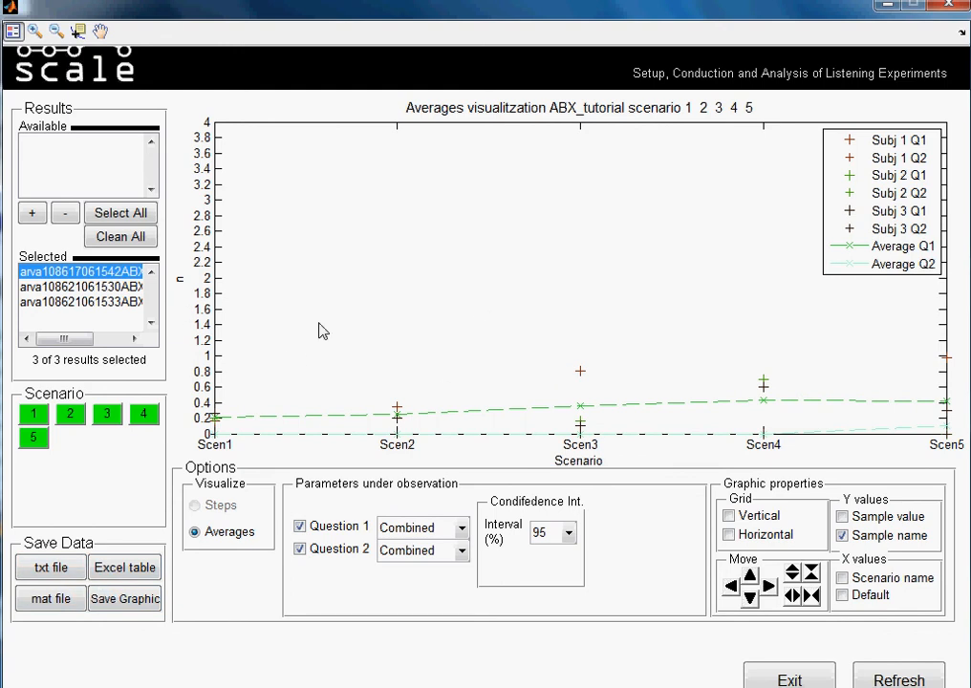
# Remove the first result from the selection, and save the plotted data to the Desktop as a txt file named tutorial.
pyautogui.click(65, 214)
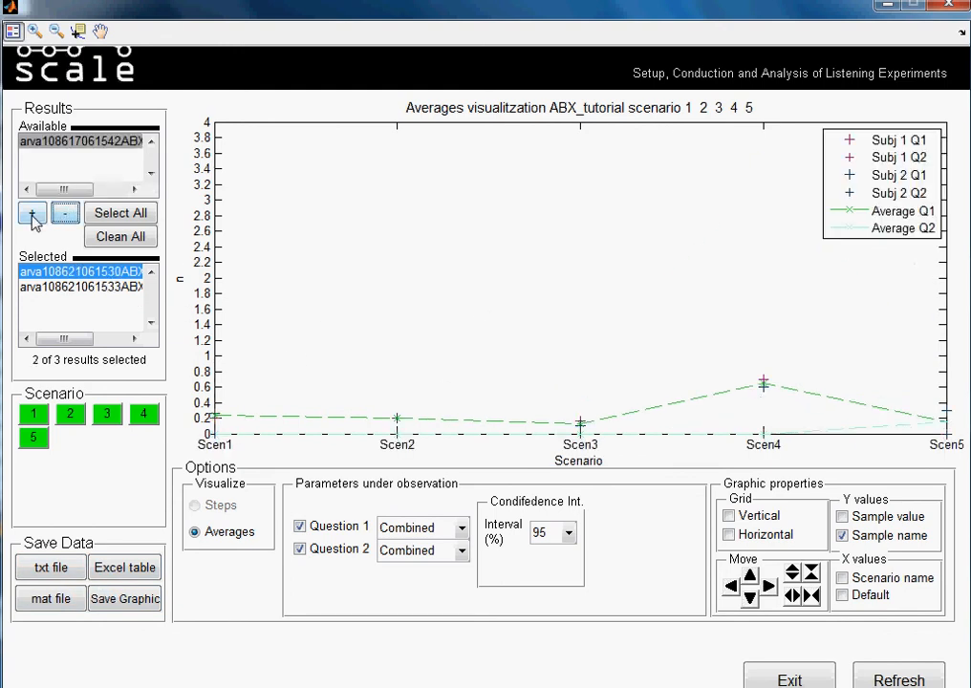
pyautogui.click(53, 569)
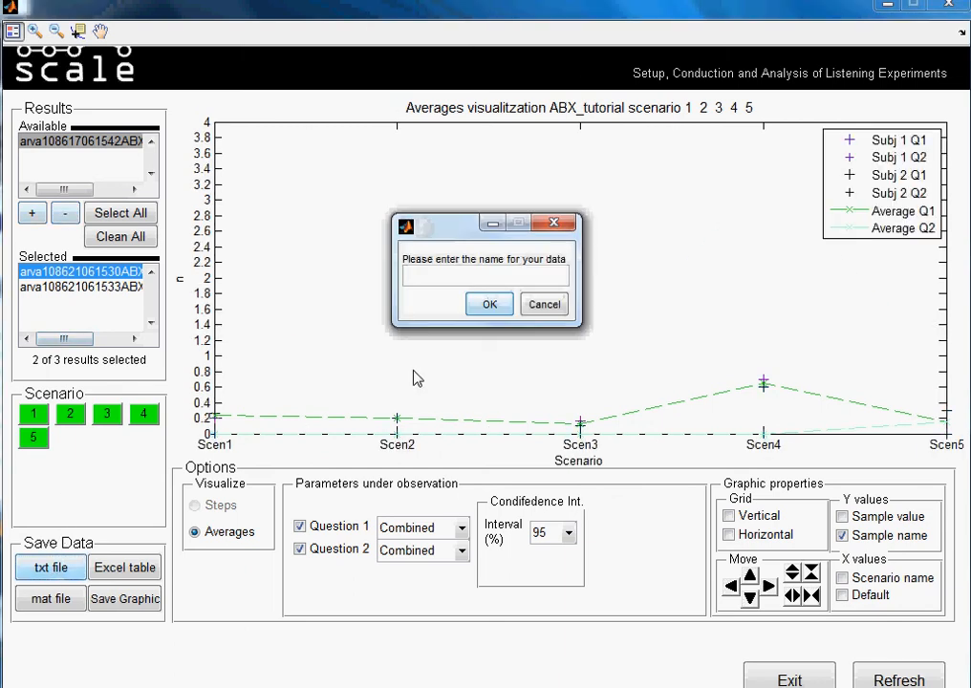
pyautogui.write('tu')
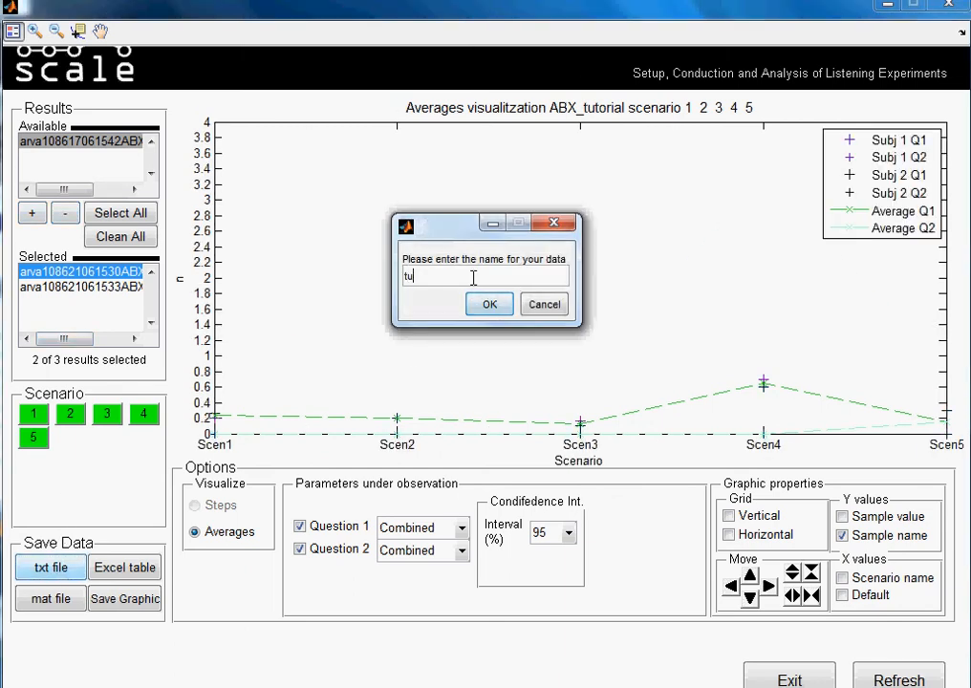
pyautogui.write('torial')
pyautogui.click(481, 305)
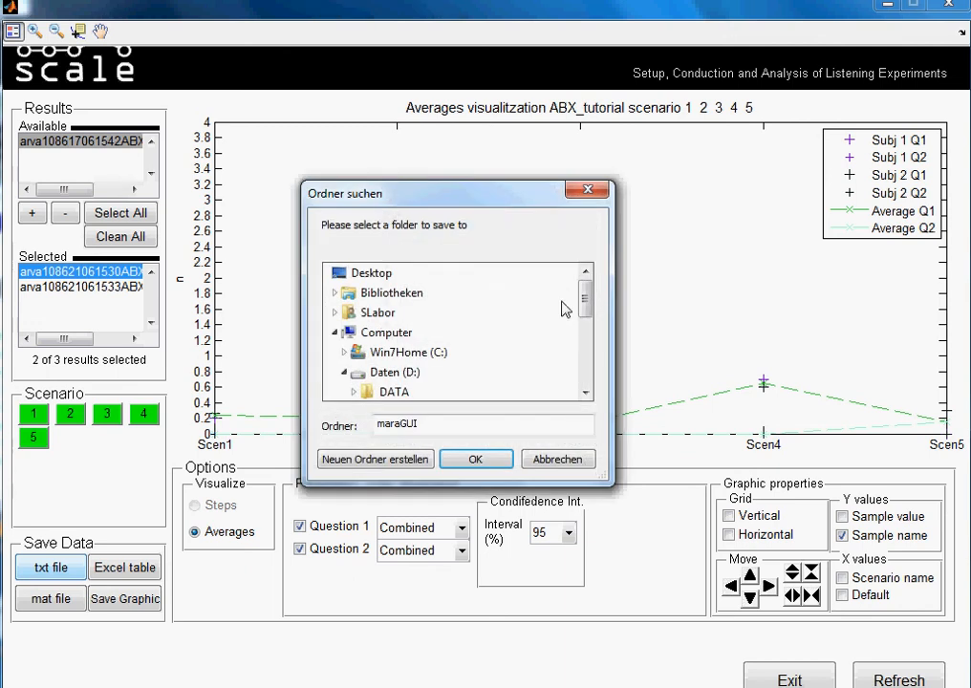
pyautogui.click(335, 332)
pyautogui.click(371, 334)
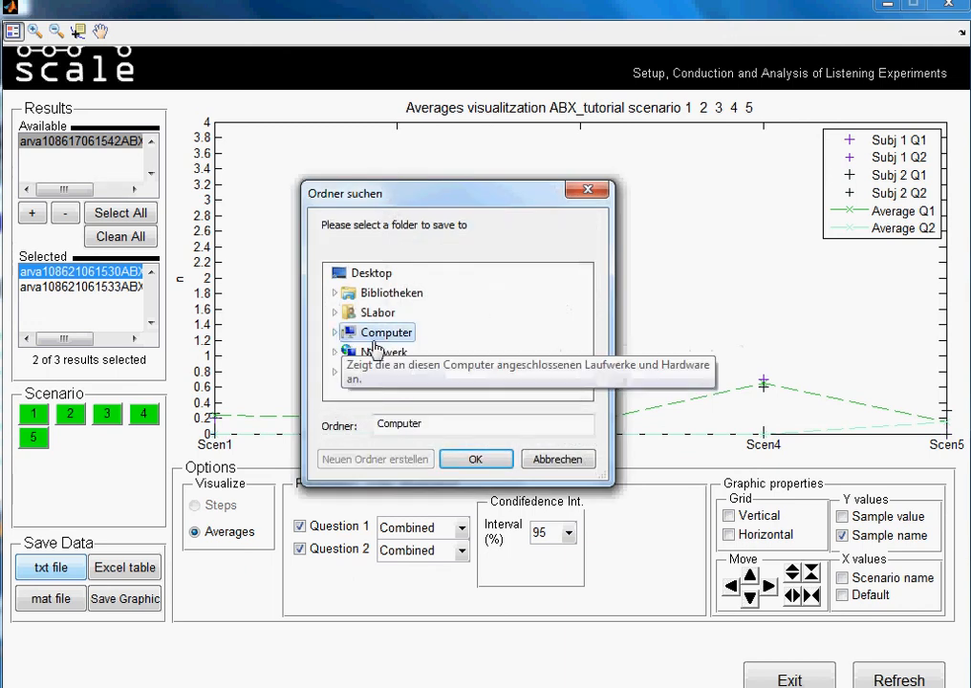
pyautogui.click(370, 272)
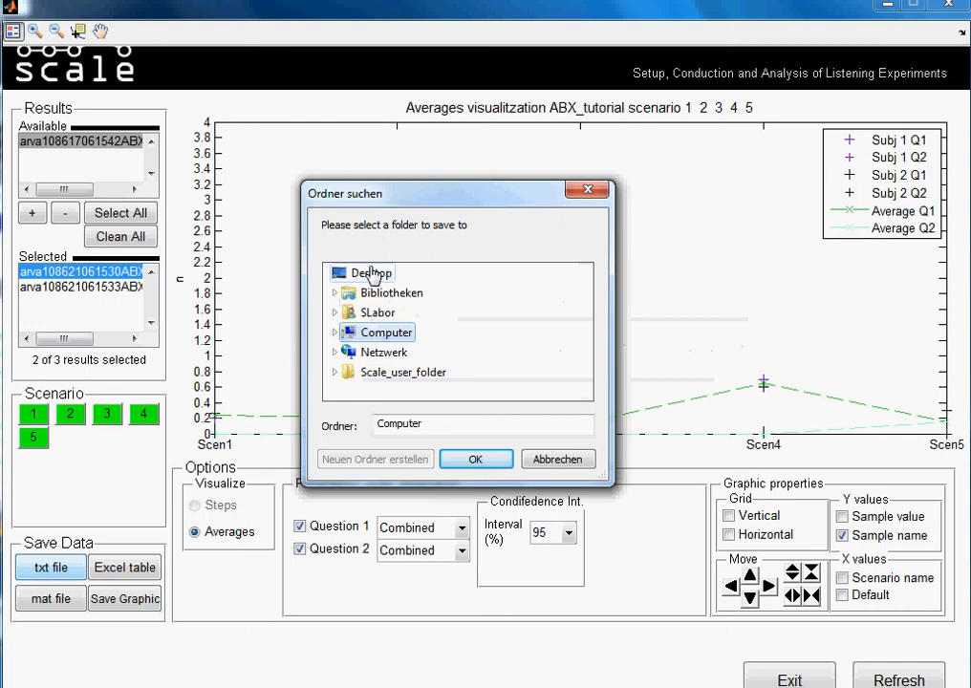
pyautogui.click(479, 461)
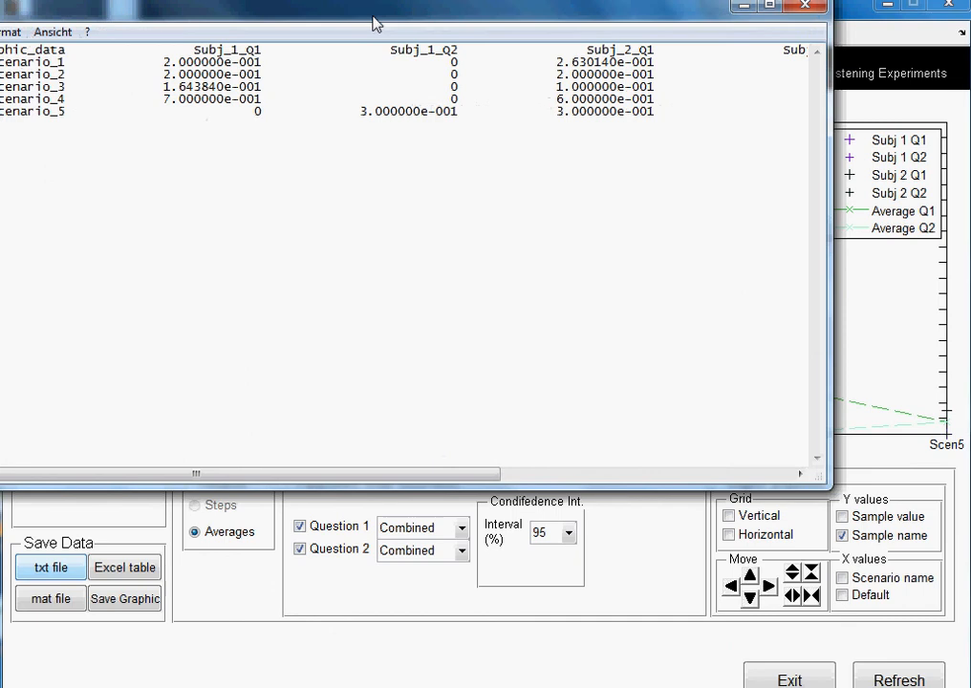
# Examine the scenario rows and subject columns in the exported tutorial.txt, and close the file.
pyautogui.moveTo(374, 24); pyautogui.dragTo(503, 93)
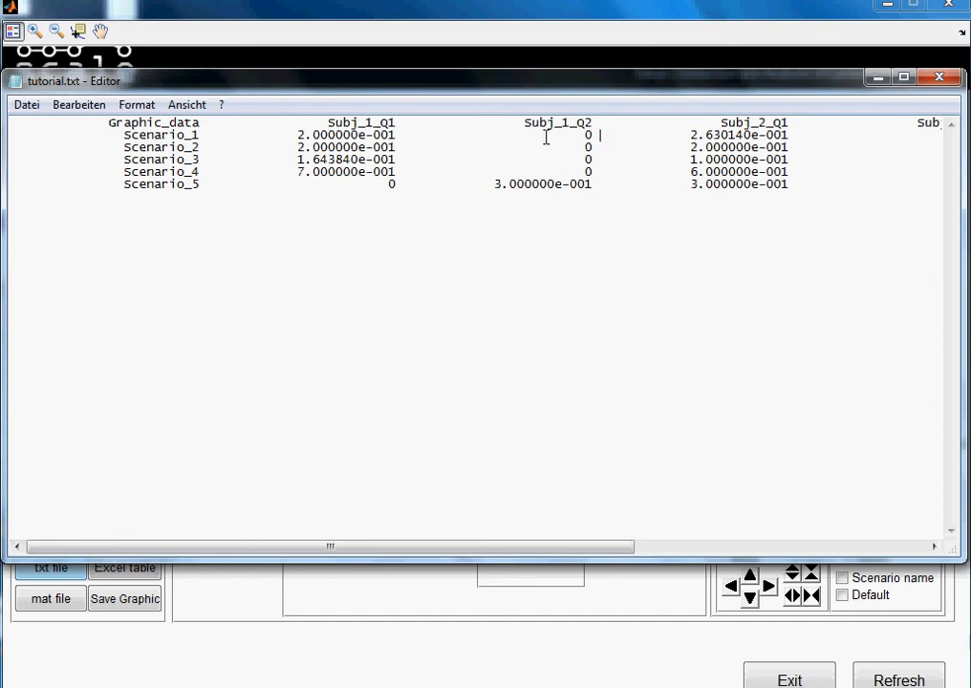
pyautogui.click(810, 135)
pyautogui.moveTo(434, 547); pyautogui.dragTo(306, 529)
pyautogui.click(940, 78)
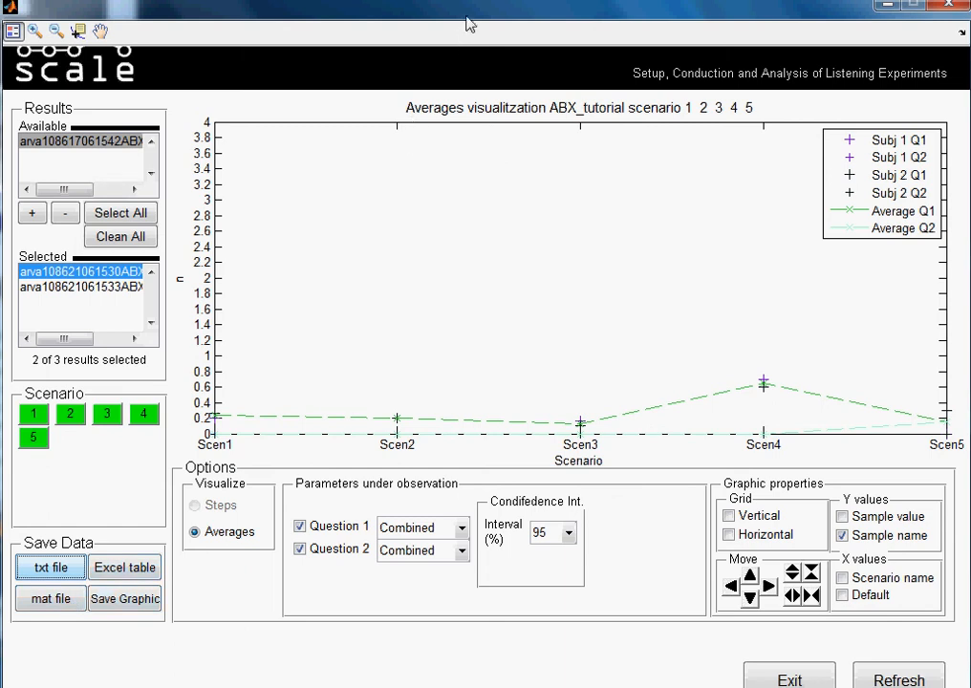
pyautogui.moveTo(468, 12); pyautogui.dragTo(471, 12)
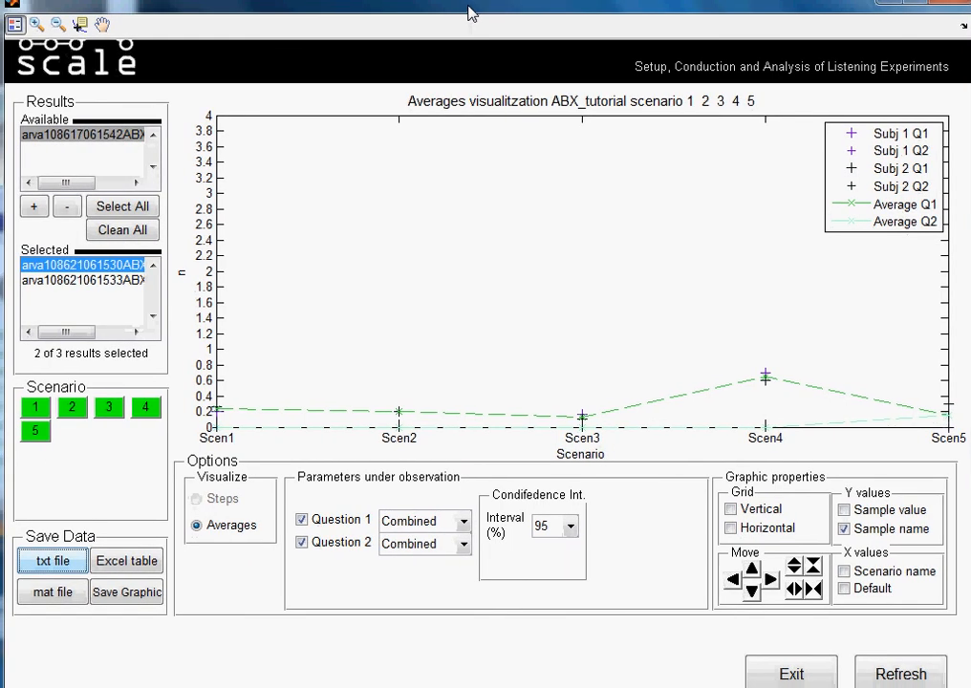